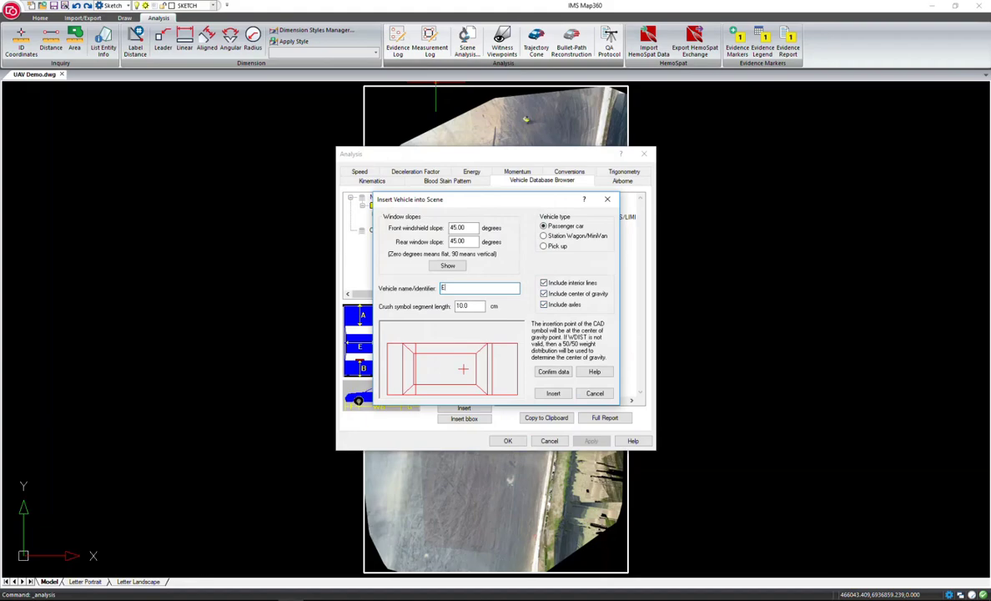
Step: Insert the Hyundai Elantra outline with identifier E on the left red car and rotate it to follow the car's heading
click(553, 393)
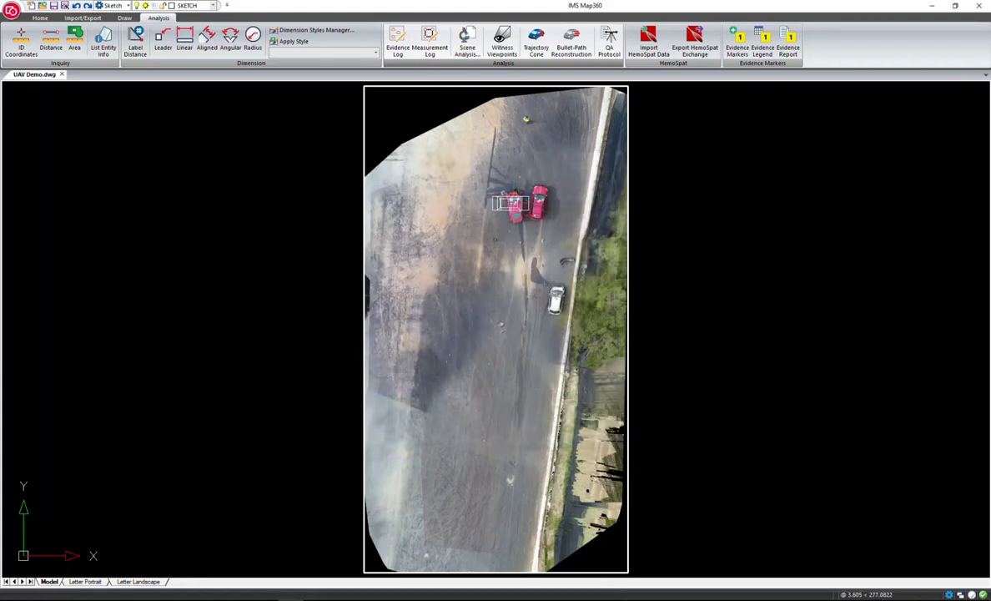
click(510, 203)
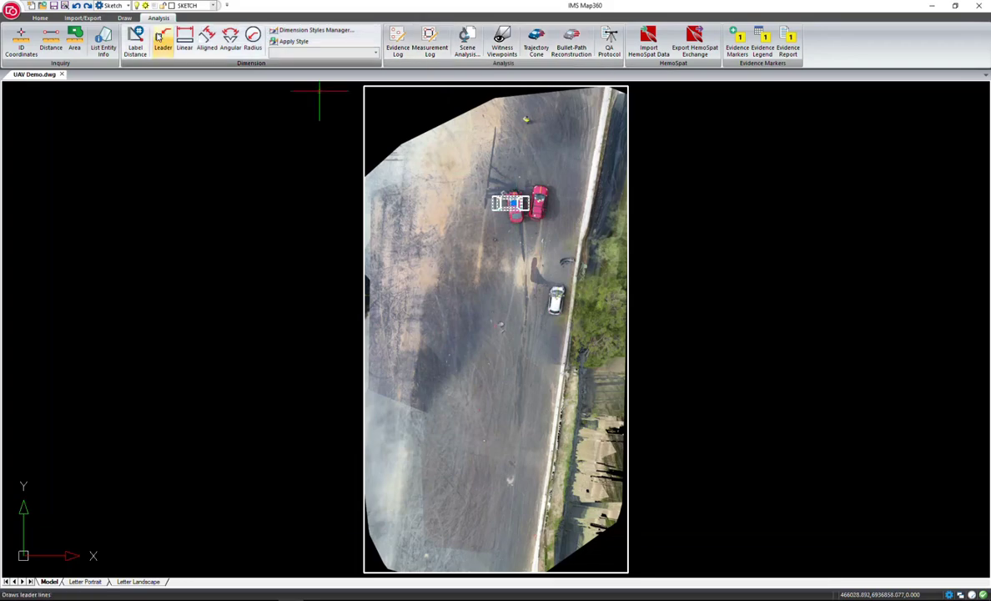
click(124, 18)
click(410, 40)
scroll(511, 193, up, 10)
click(547, 295)
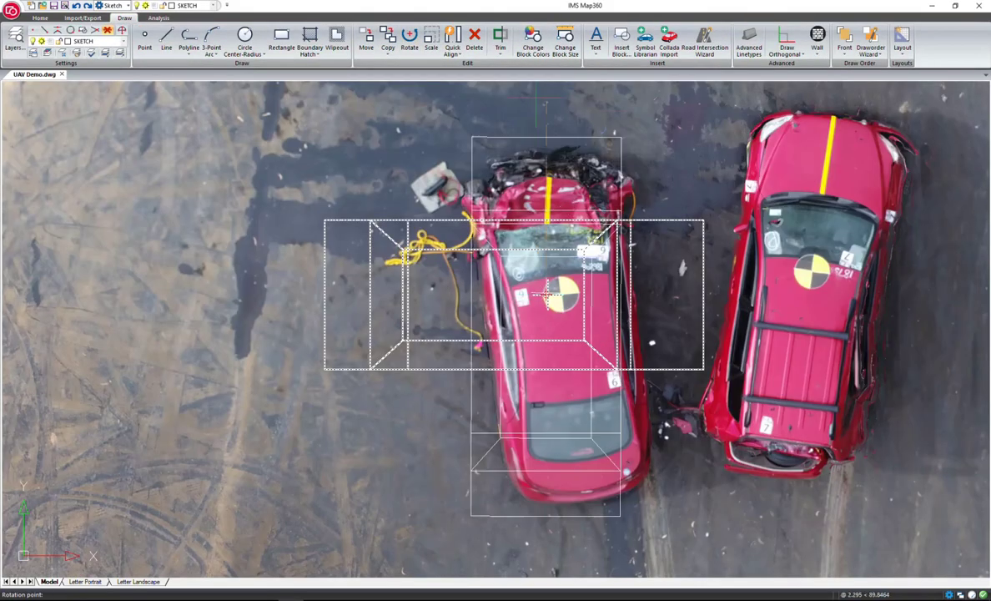
click(540, 206)
Step: Move the Elantra outline so that it lines up with the body of the left red car
click(555, 209)
click(366, 40)
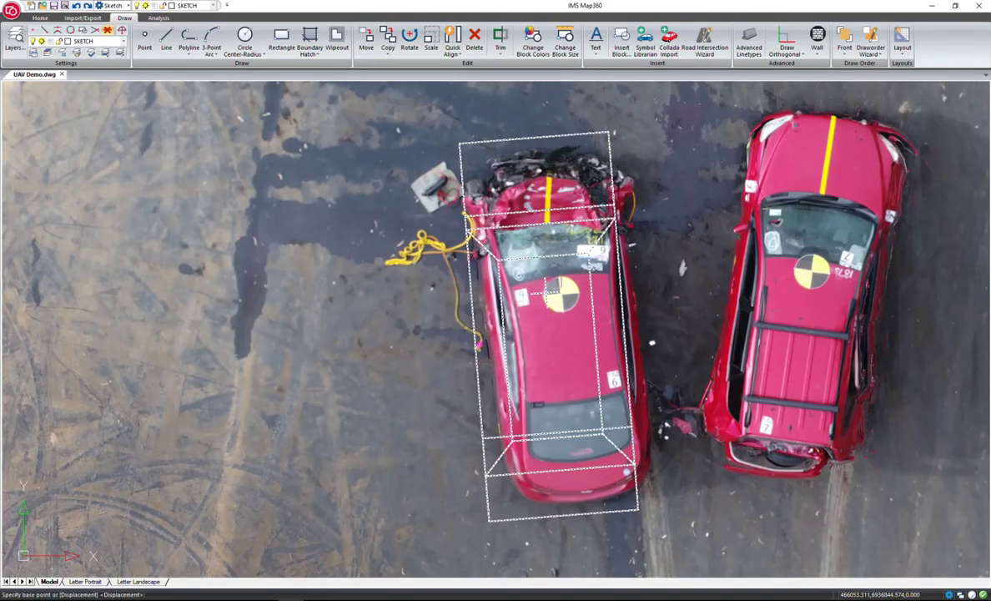
click(595, 358)
click(613, 345)
Step: Rotate the Elantra outline slightly about the middle of the car's rear bumper to match the car's angle
click(600, 423)
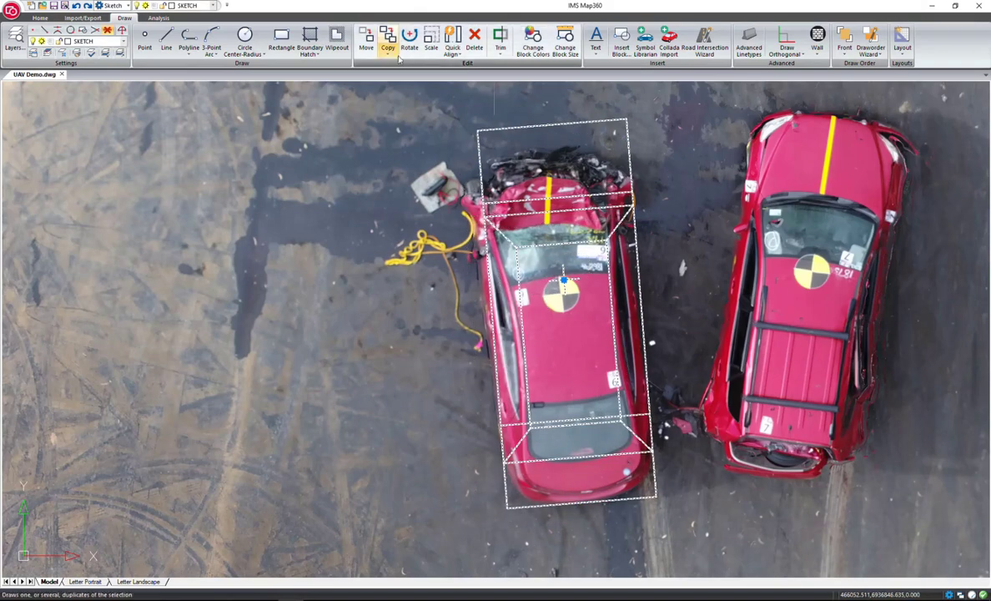
click(409, 41)
click(584, 502)
click(837, 493)
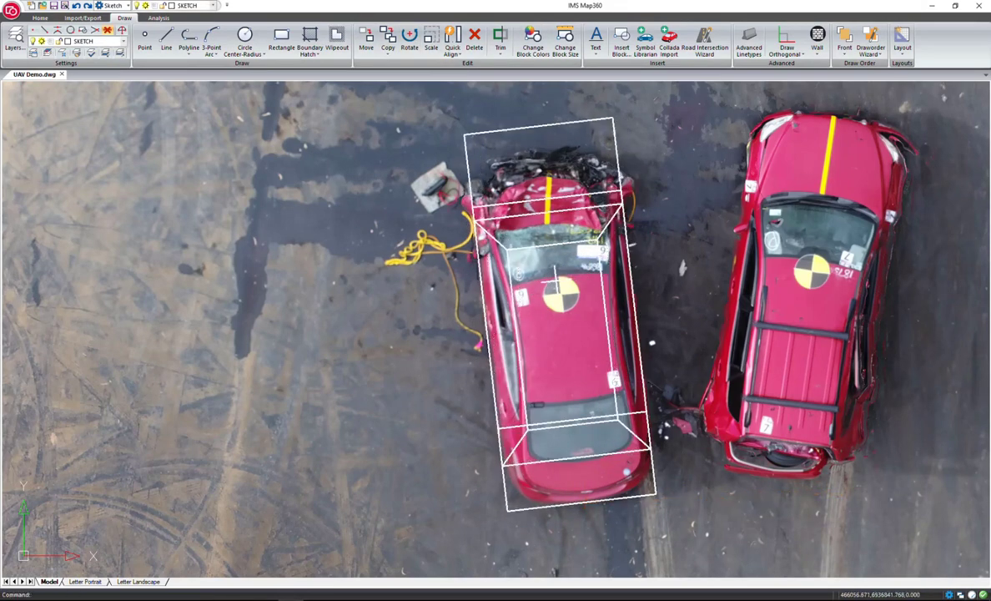
Step: Recolor the Elantra outline to blue, color 160, applying the change to the selected block only
middle_drag(776, 343, 652, 347)
click(460, 200)
click(533, 42)
click(559, 266)
click(330, 275)
click(359, 360)
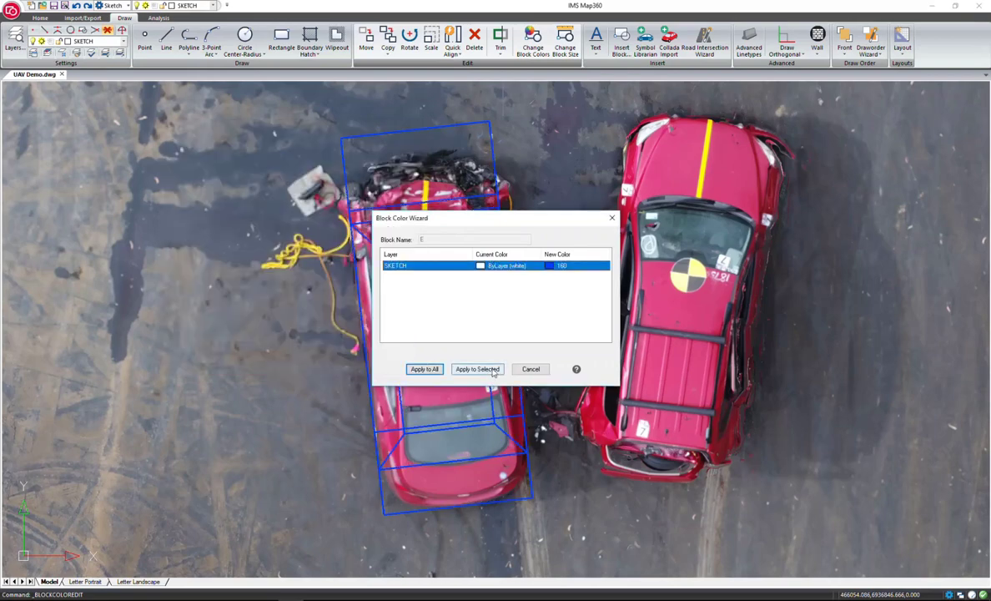
click(489, 372)
click(452, 319)
Step: Find and select the 2010 Toyota RAV4 4DR SUV 4WD in the North American vehicle database
click(159, 17)
click(467, 41)
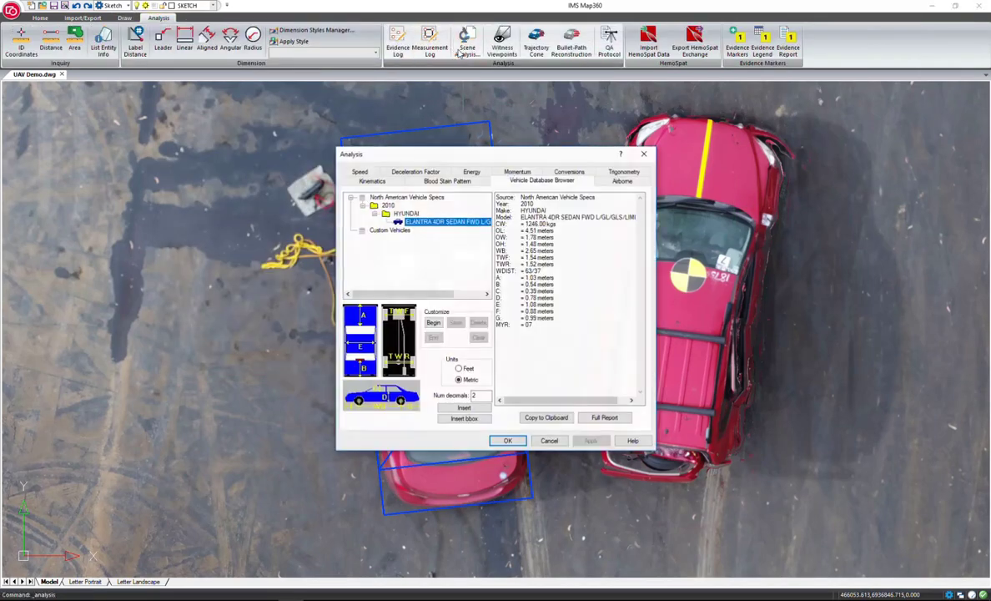
double_click(389, 206)
scroll(405, 261, down, 9)
double_click(404, 262)
scroll(405, 262, down, 3)
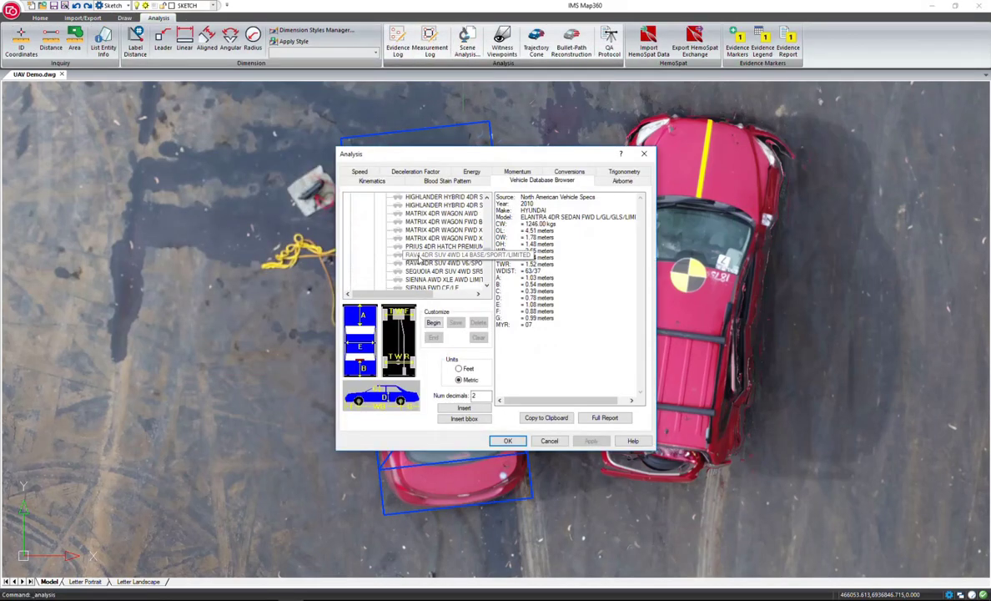
click(405, 261)
Step: Insert the RAV4 outline with identifier Rav, center of gravity and axles included, on the right red car's roof target
click(464, 407)
click(544, 294)
click(544, 305)
click(516, 289)
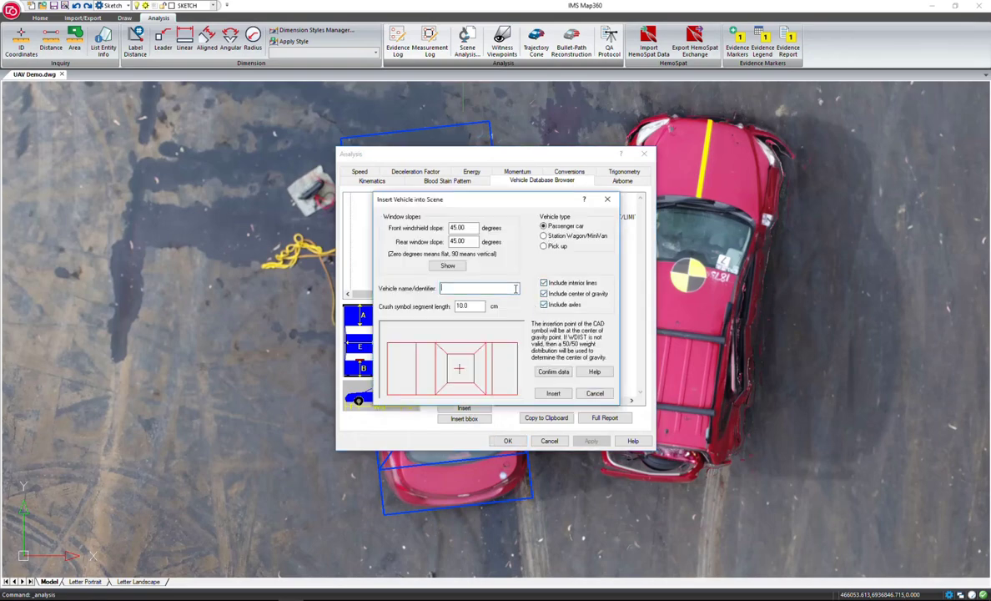
text(Rav4)
click(553, 393)
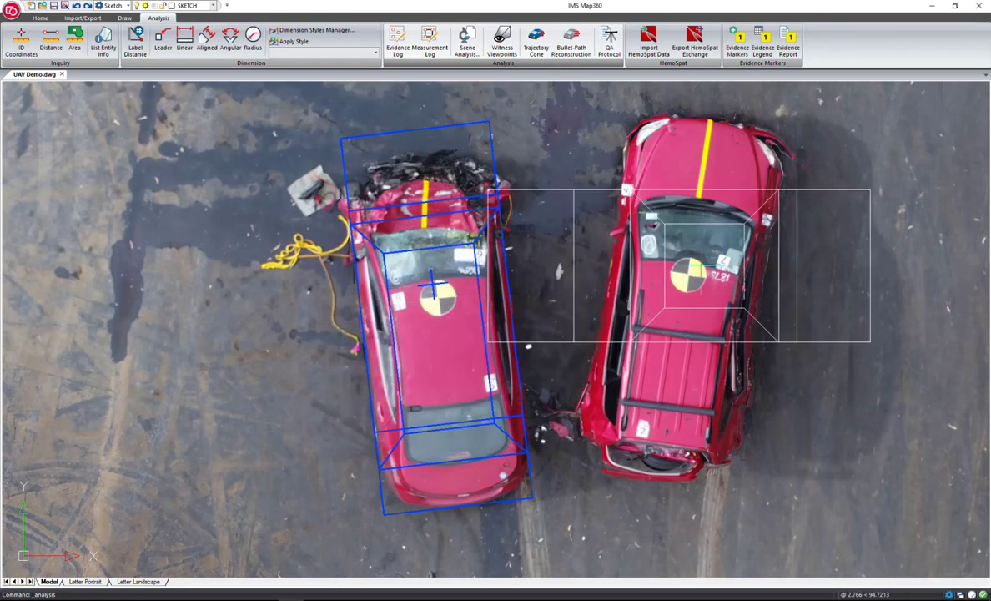
click(689, 275)
Step: Rotate the RAV4 outline by about 83 degrees around the roof target to follow the right red car
click(125, 17)
click(410, 39)
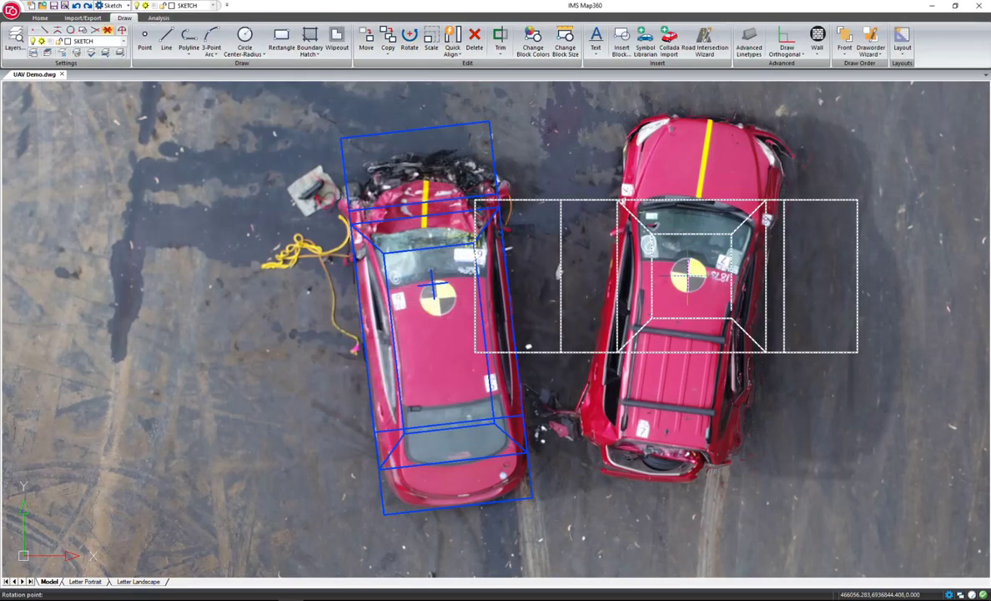
click(688, 275)
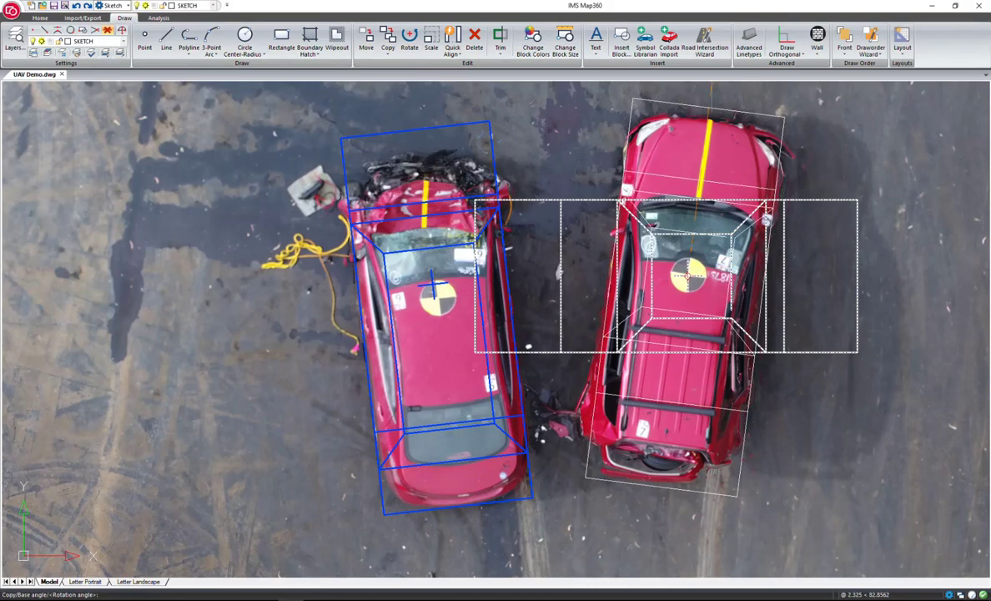
key(Escape)
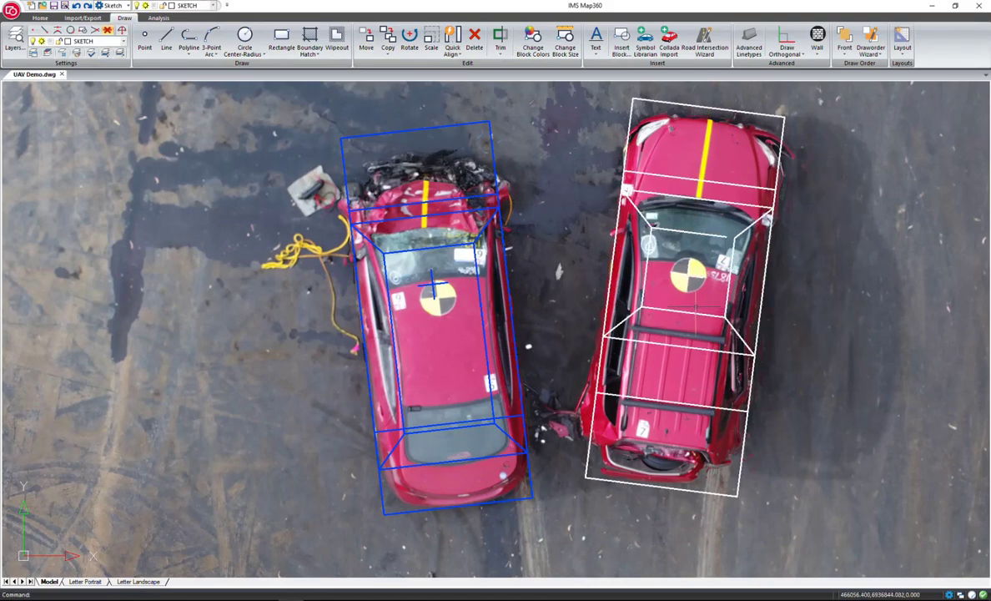
Step: Move the RAV4 outline slightly back so its front edge meets the right red car's front bumper
click(695, 307)
text(m)
key(Return)
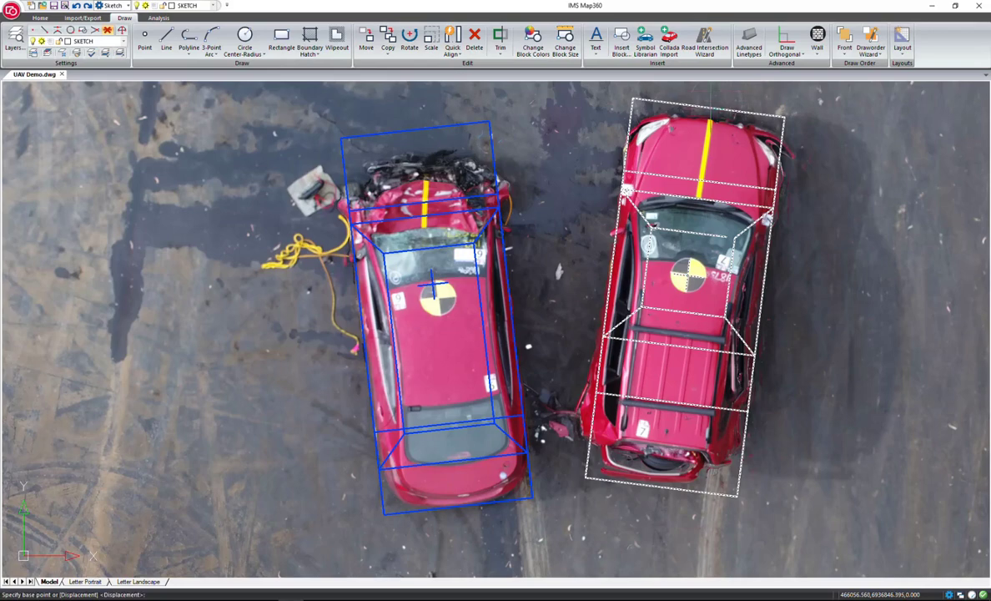
click(711, 114)
click(711, 123)
Step: Recolor the RAV4 outline to magenta, applying the change to the selected block only under a new block name
click(687, 206)
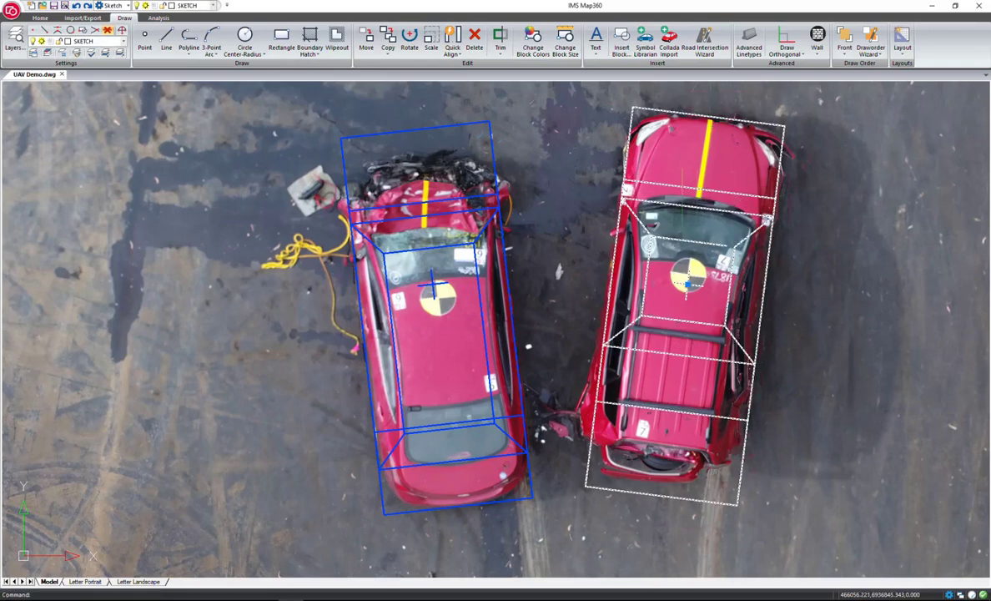
click(533, 42)
click(495, 267)
click(375, 276)
click(358, 360)
click(463, 368)
text(Rav 2)
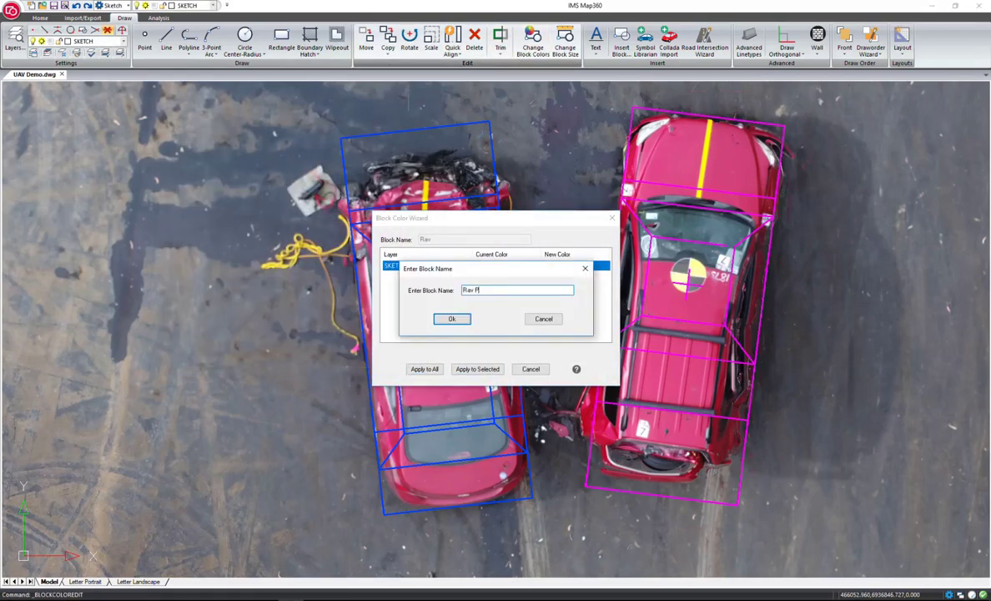
click(441, 321)
Step: Insert the 2010 Toyota YARIS 4DR HATCH FWD LE/RS outline with identifier Y on the white car's roof target
scroll(613, 522, down, 2)
middle_drag(612, 522, 615, 460)
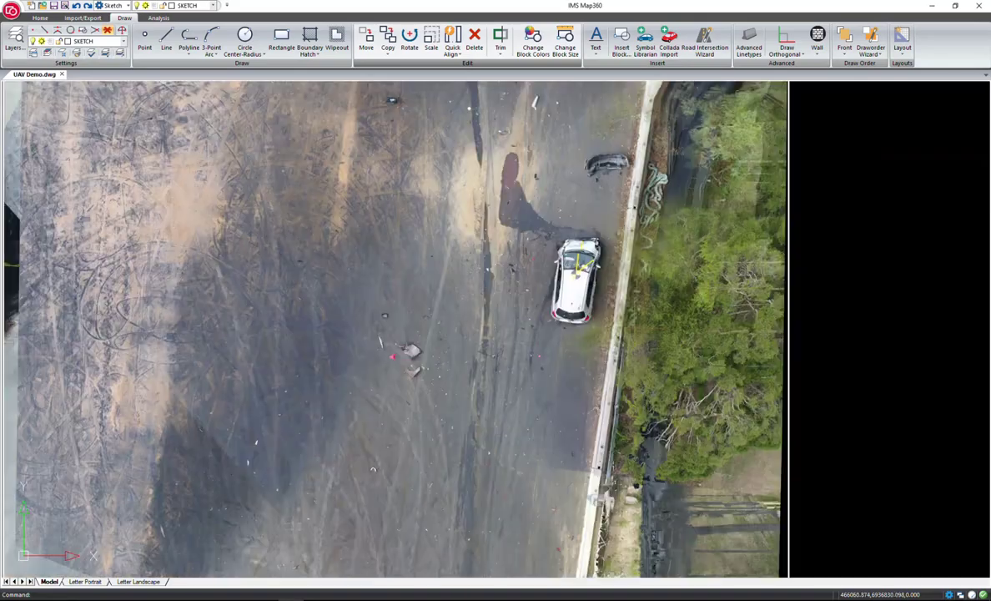
scroll(575, 283, up, 4)
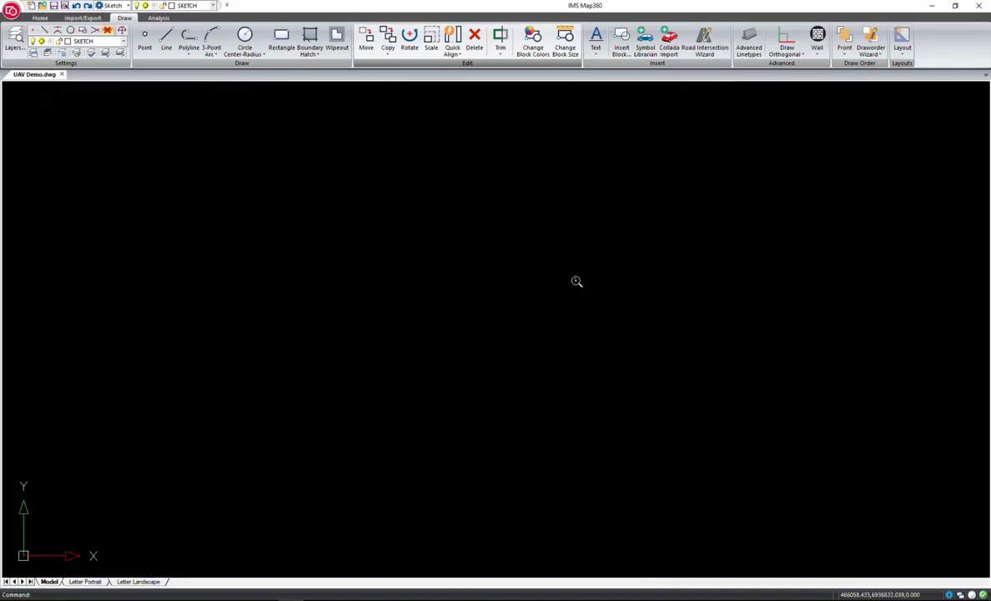
click(158, 17)
click(467, 37)
scroll(424, 269, down, 15)
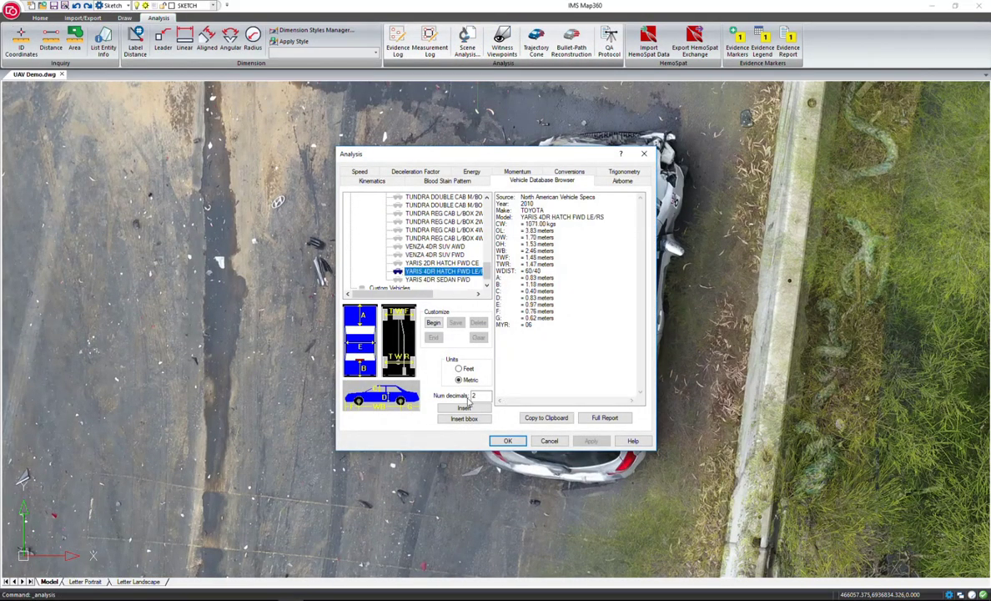
click(464, 408)
click(552, 394)
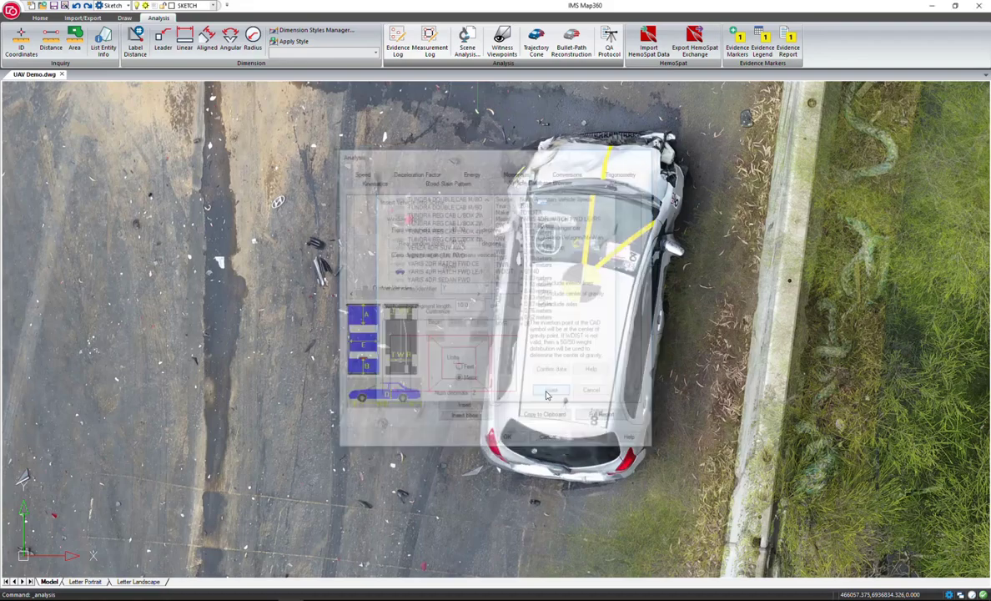
click(583, 284)
Step: Rotate the Yaris outline by about 83 degrees around the roof target to follow the white car
click(583, 284)
click(124, 17)
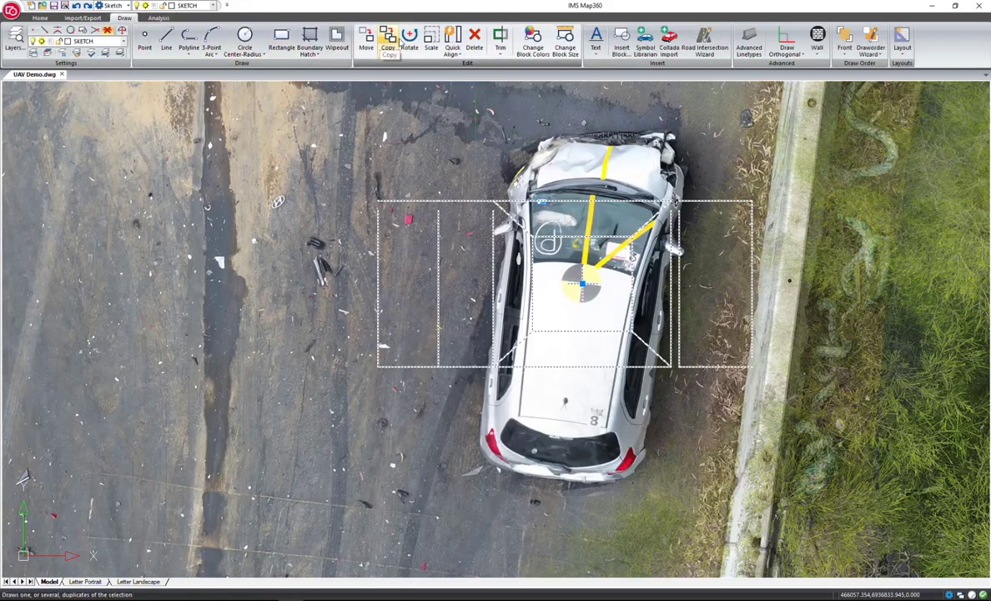
click(410, 37)
click(583, 284)
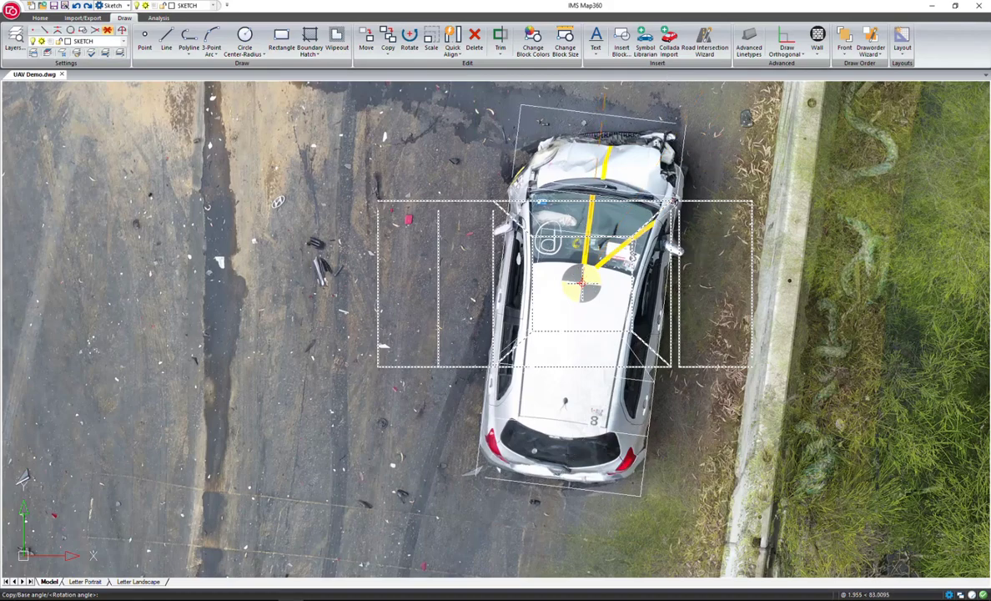
click(605, 94)
click(604, 115)
click(366, 38)
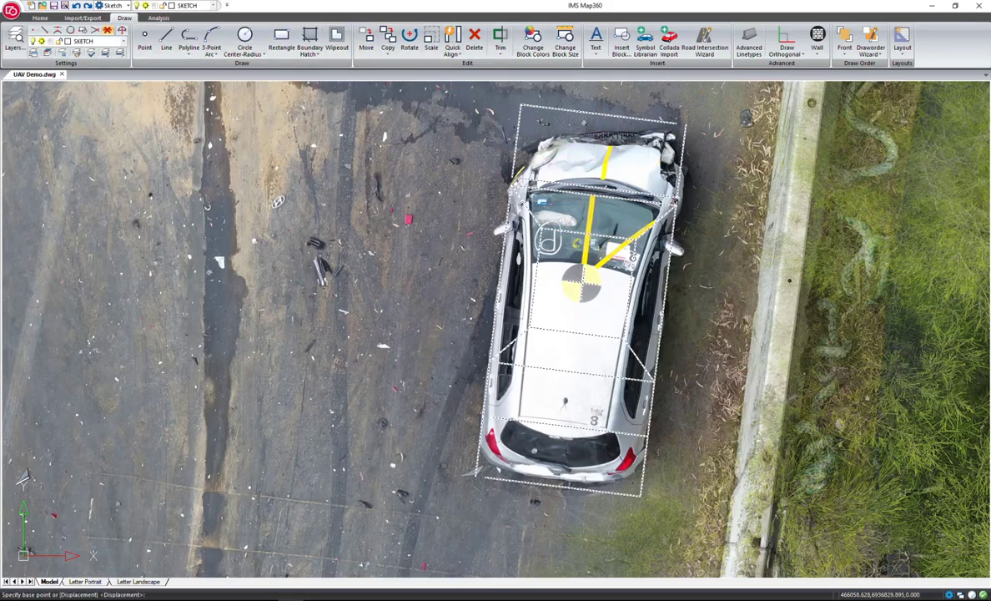
key(Escape)
Step: Recolor the Yaris outline to light blue, applying it to the selected block only under the block name Y blue
scroll(649, 367, down, 5)
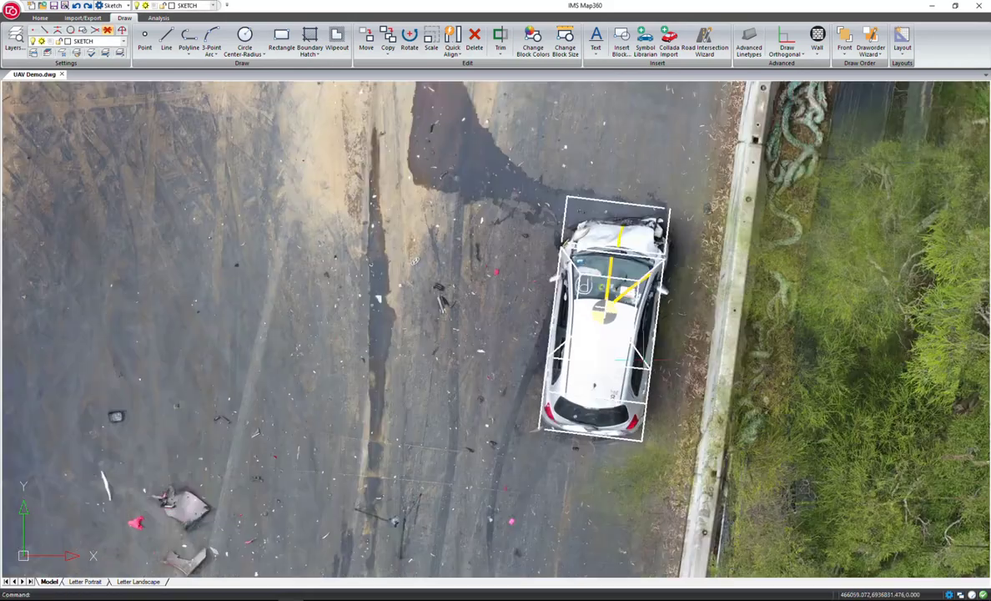
click(647, 355)
click(533, 41)
double_click(479, 263)
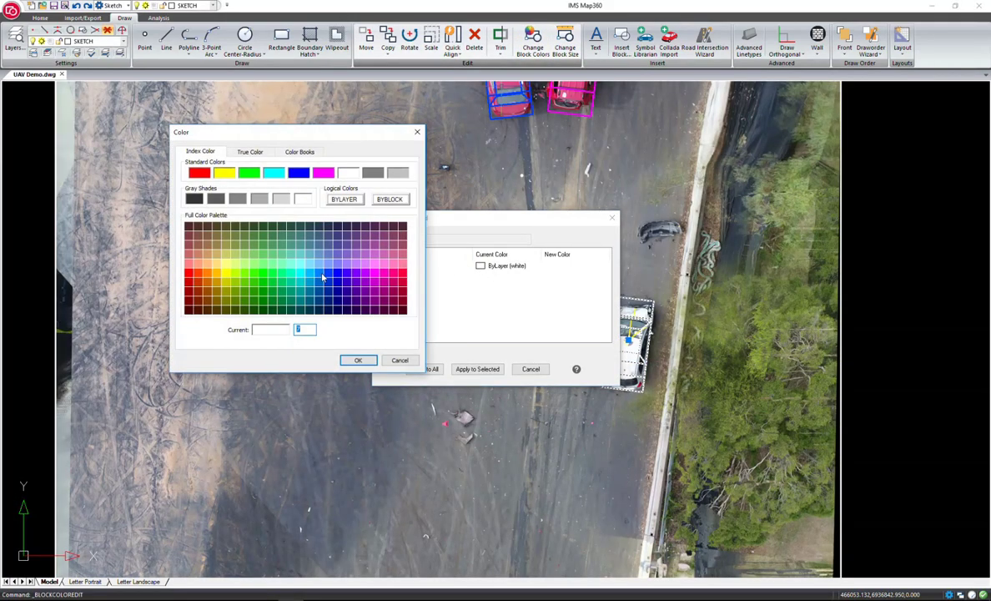
click(310, 266)
click(358, 361)
click(455, 369)
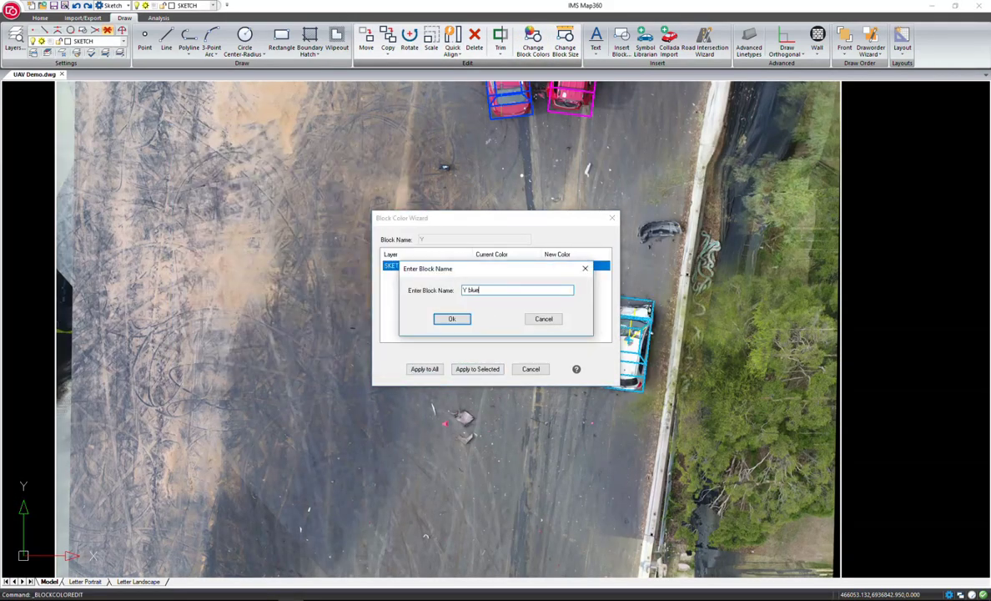
text(blue)
key(Return)
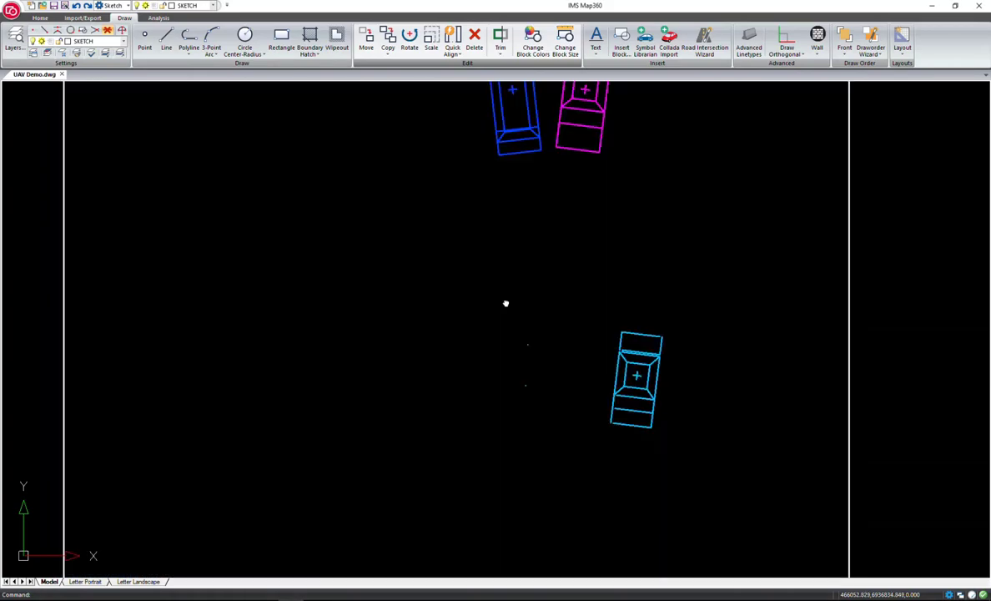
Step: Draw a closed four-sided polyline around the scattered debris southwest of the white car
middle_drag(506, 303, 505, 281)
click(189, 40)
click(416, 394)
click(508, 393)
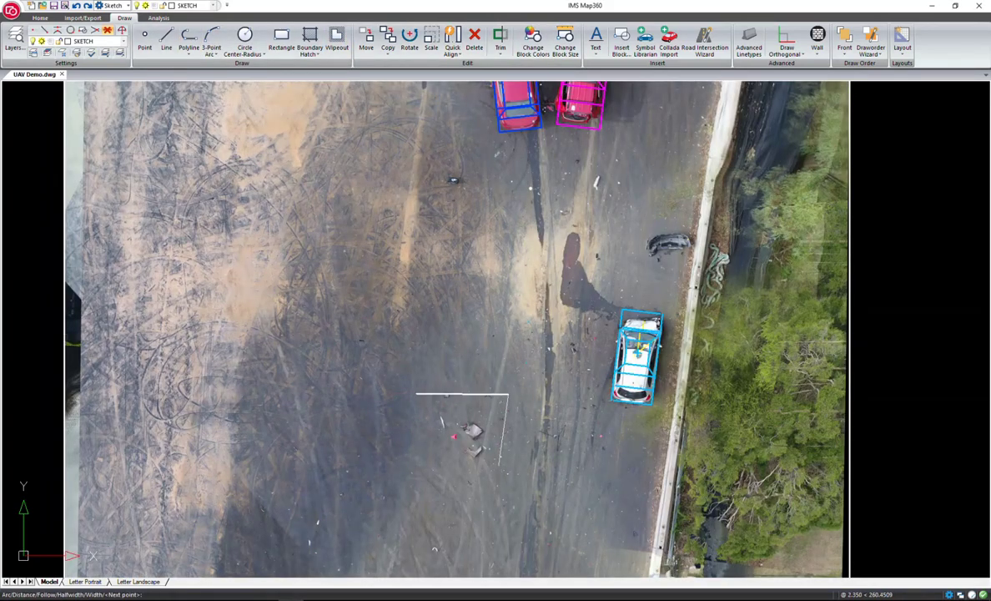
click(507, 474)
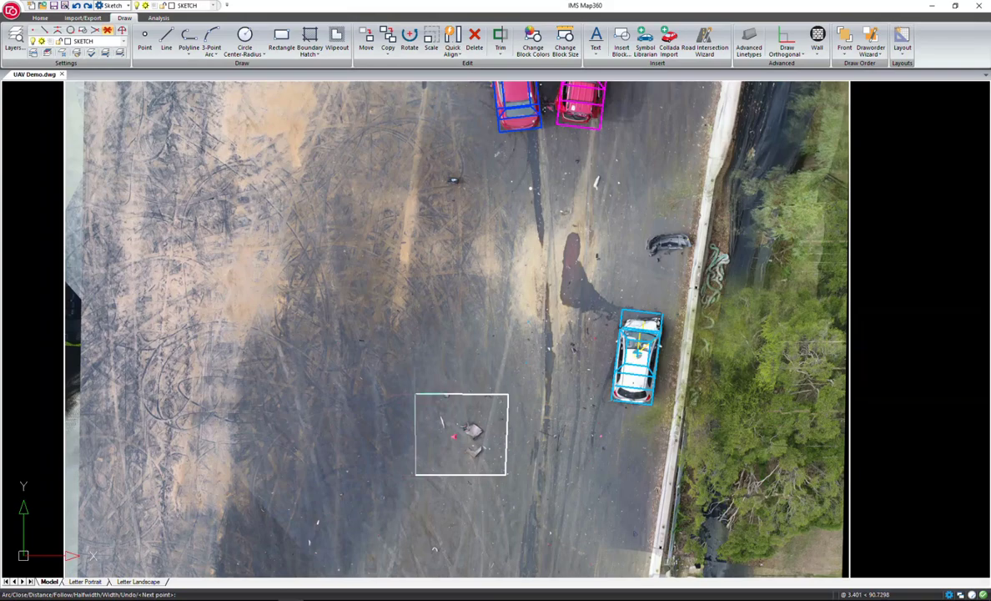
key(Return)
Step: Trace the dark tapering mark behind the left red car with a closed polyline
middle_drag(416, 394, 382, 450)
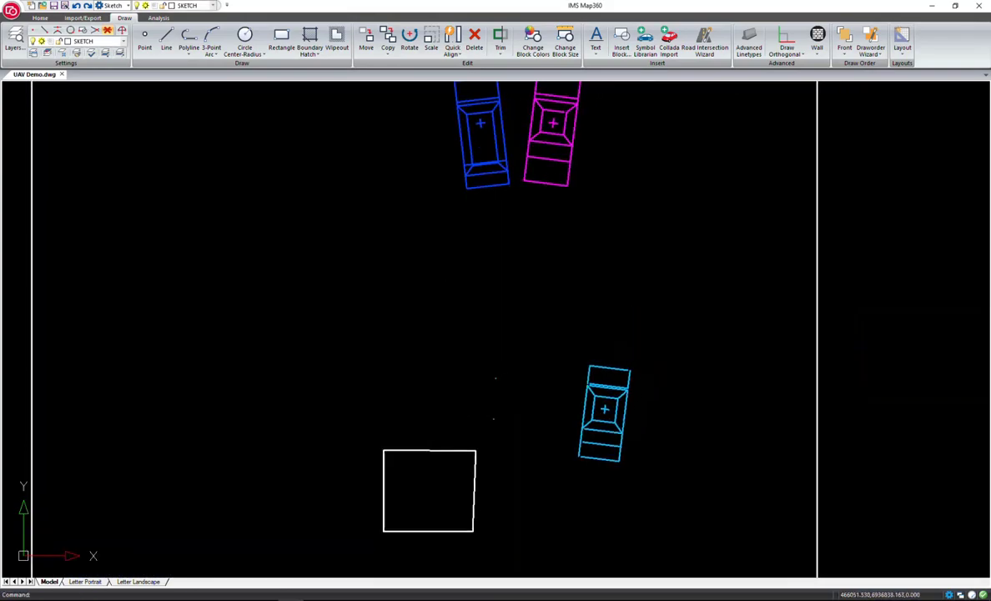
click(189, 40)
click(503, 187)
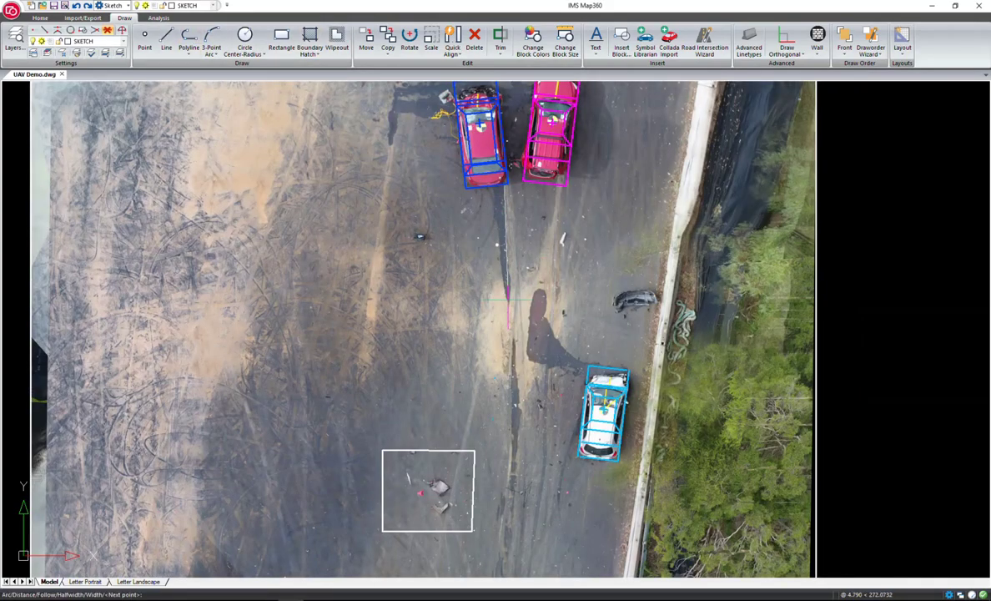
click(507, 297)
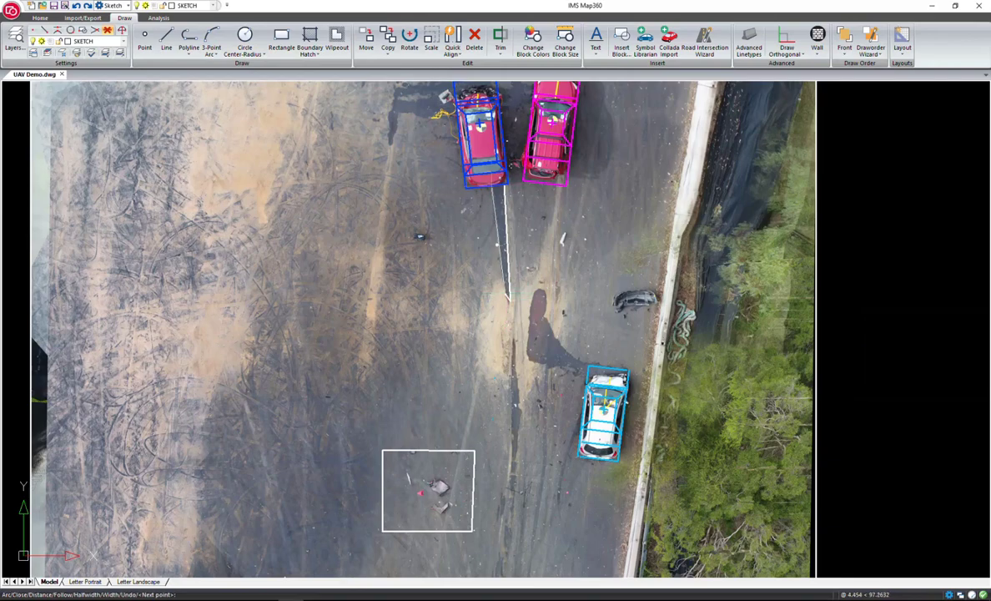
key(Return)
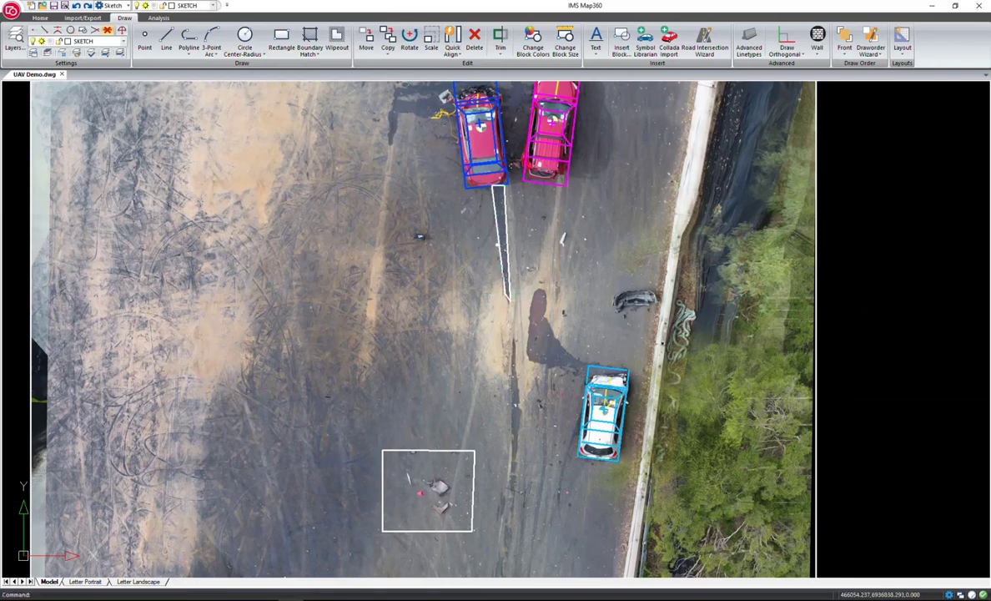
Step: Trace the dark curved fluid stain in front of the white car with a closed polyline
middle_drag(504, 280, 490, 206)
click(192, 40)
click(574, 286)
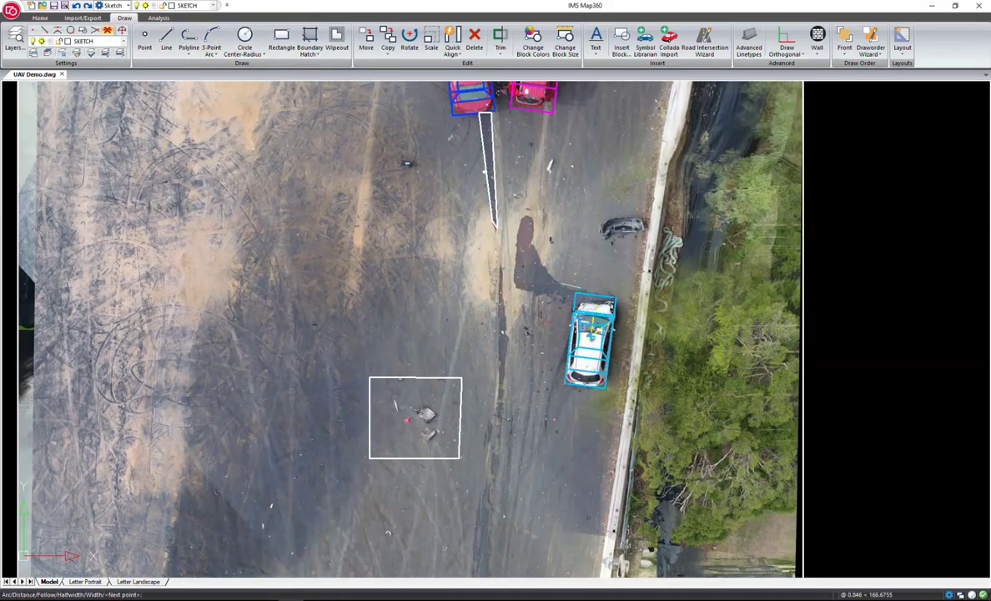
click(535, 227)
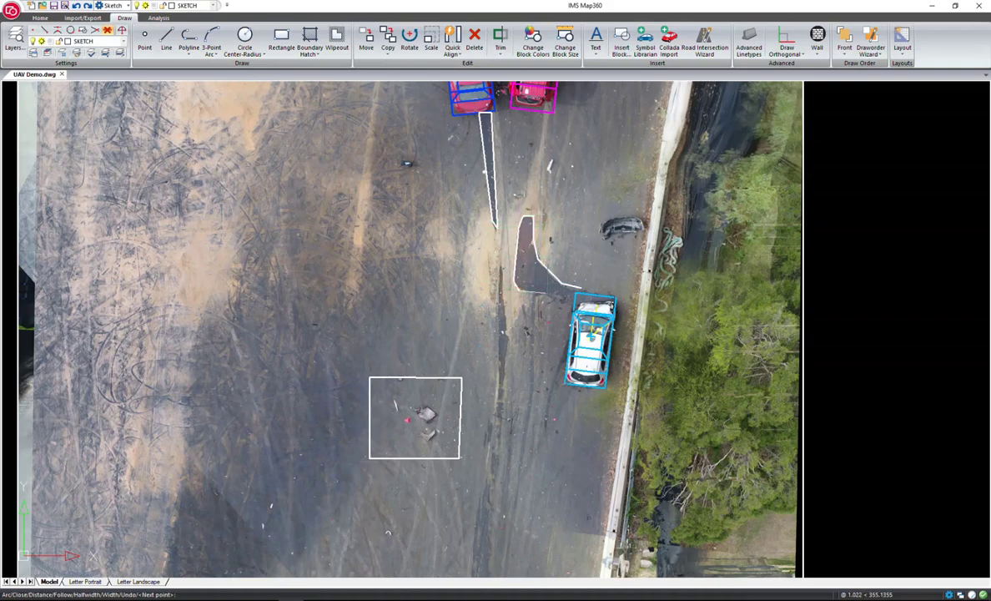
key(Return)
Step: Outline the long narrow dark mark running south, west of the white car, with a closed polyline
middle_drag(502, 394, 502, 361)
click(190, 40)
click(498, 235)
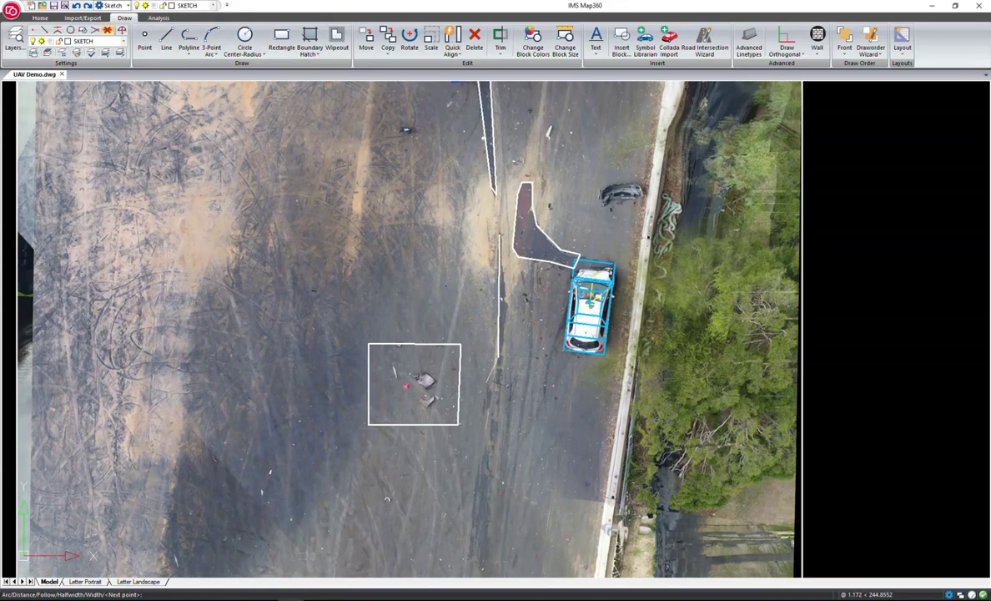
click(469, 533)
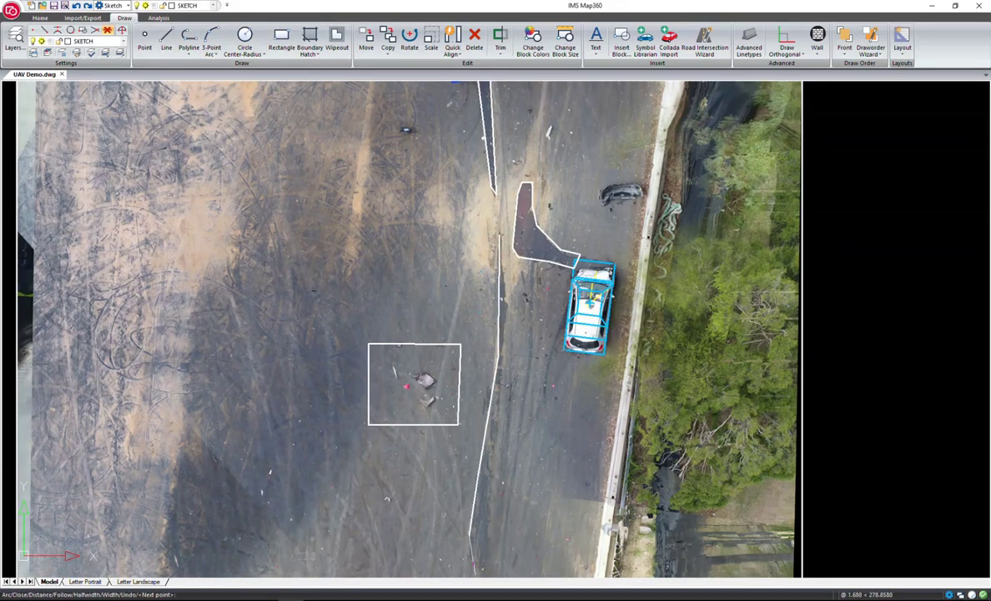
middle_drag(475, 569, 480, 521)
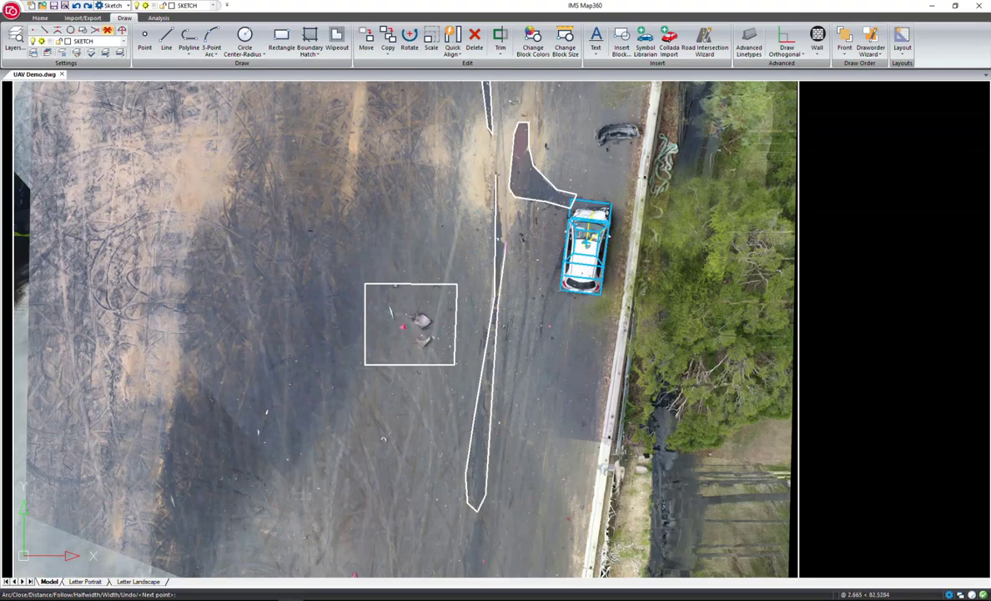
click(496, 183)
key(Return)
Step: Outline the short dark patch just south of the long mark with a closed polyline
middle_drag(507, 488, 509, 248)
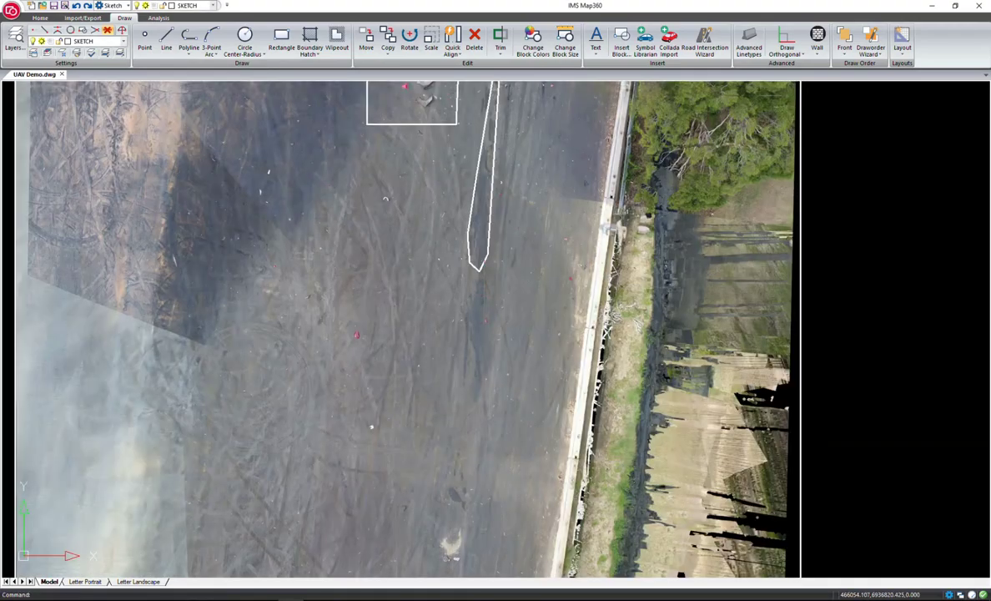
key(Return)
click(482, 279)
click(461, 325)
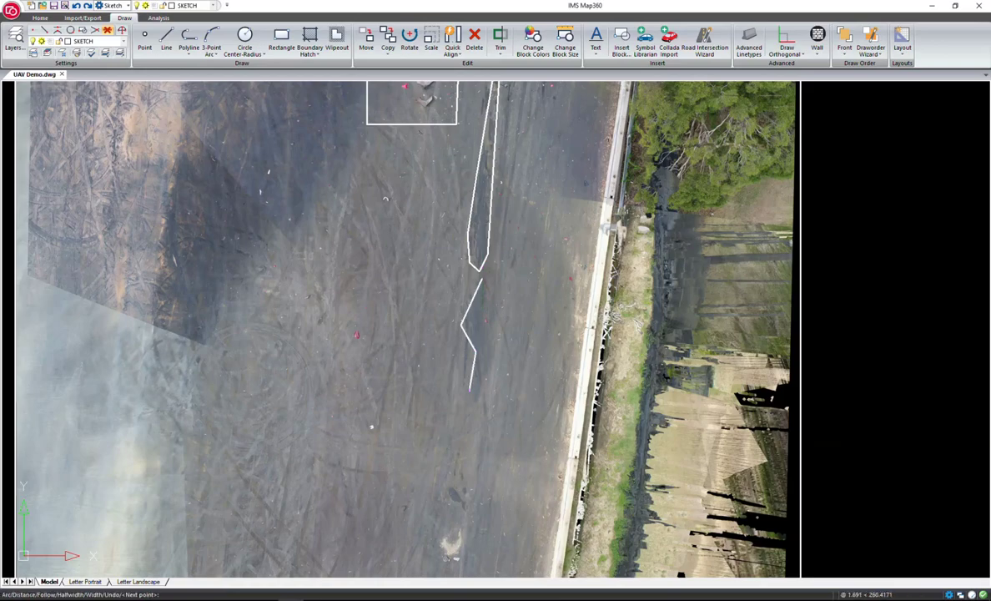
click(470, 391)
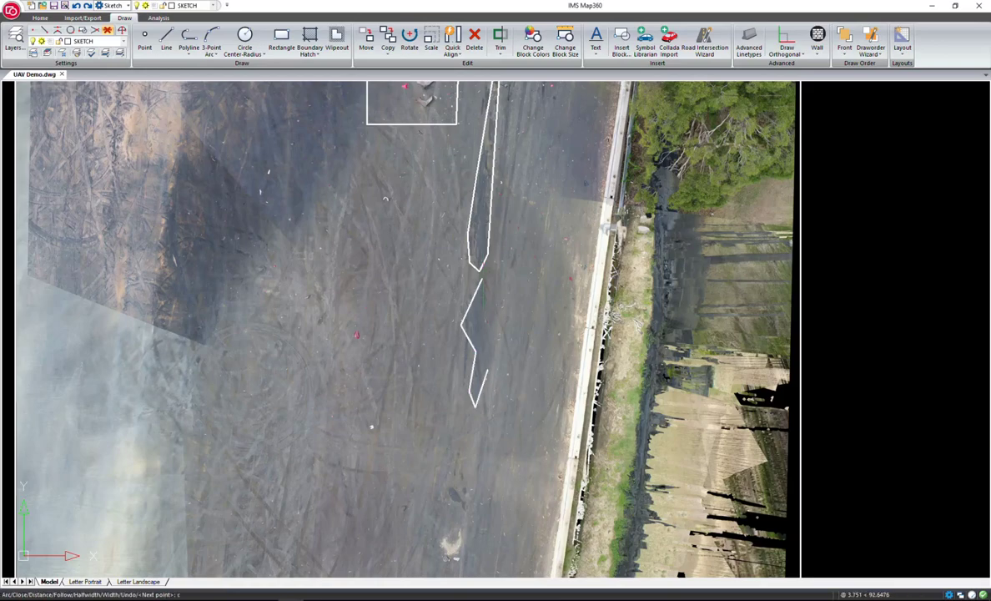
text(c)
key(Return)
Step: Hatch the square debris outline with the ANSI31 pattern at scale 0.3
scroll(400, 333, down, 2)
click(310, 37)
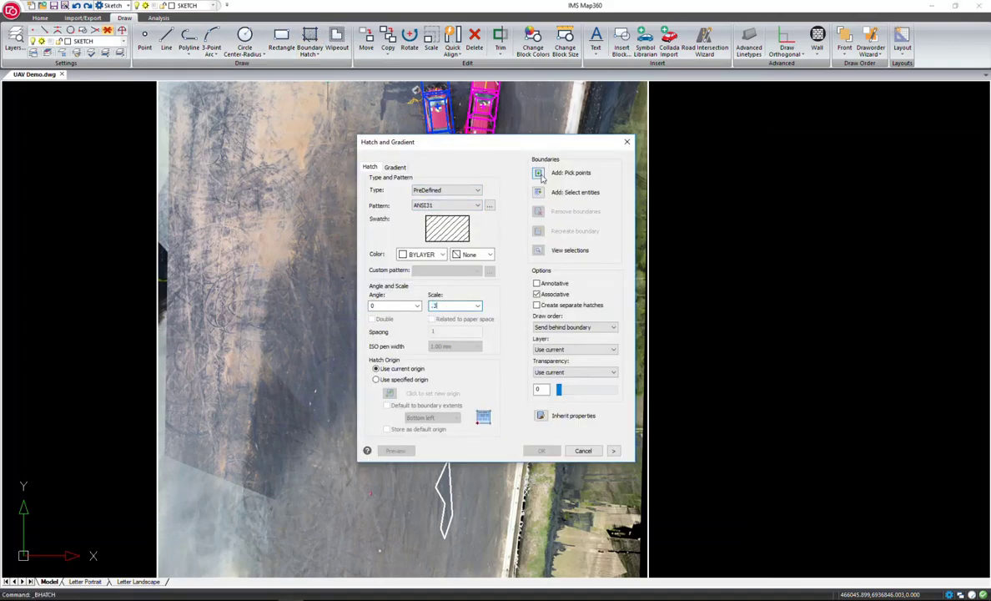
click(541, 173)
click(405, 336)
key(Return)
click(541, 450)
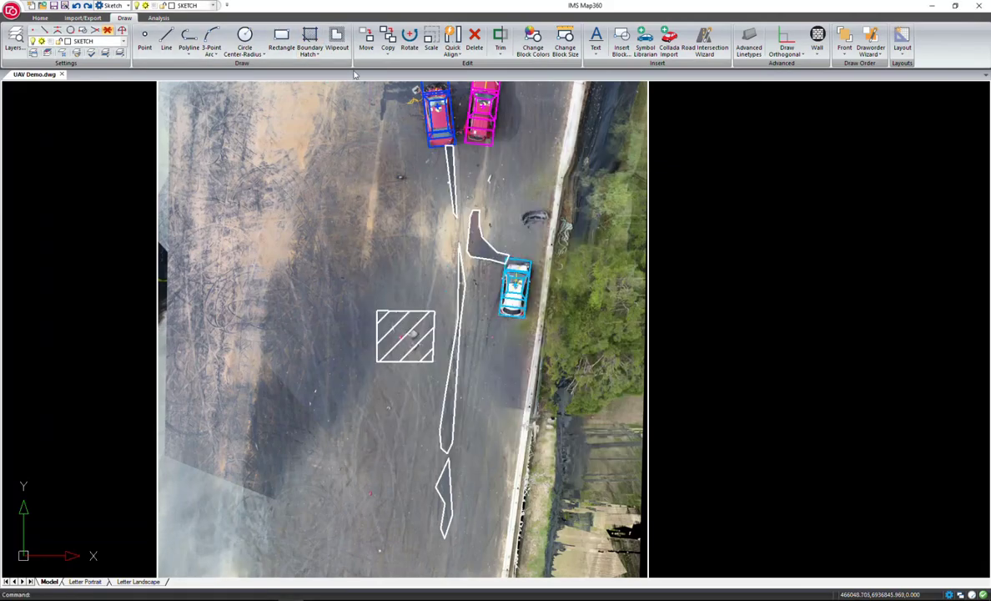
Step: Define a SOLID hatch and pick inside the four traced mark and stain outlines as its boundaries
click(309, 38)
click(477, 206)
click(422, 213)
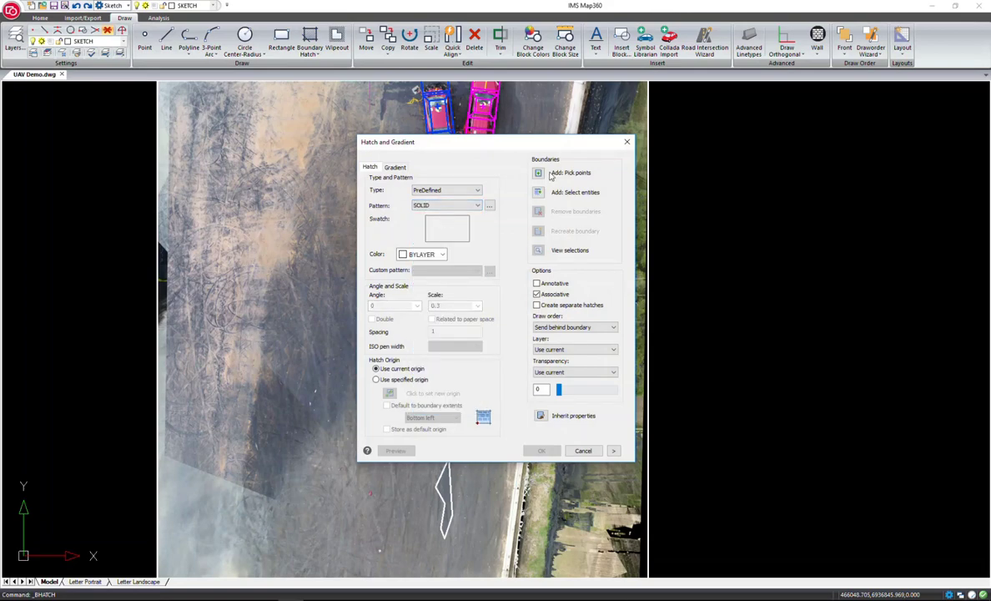
click(550, 174)
click(450, 180)
click(477, 235)
click(450, 350)
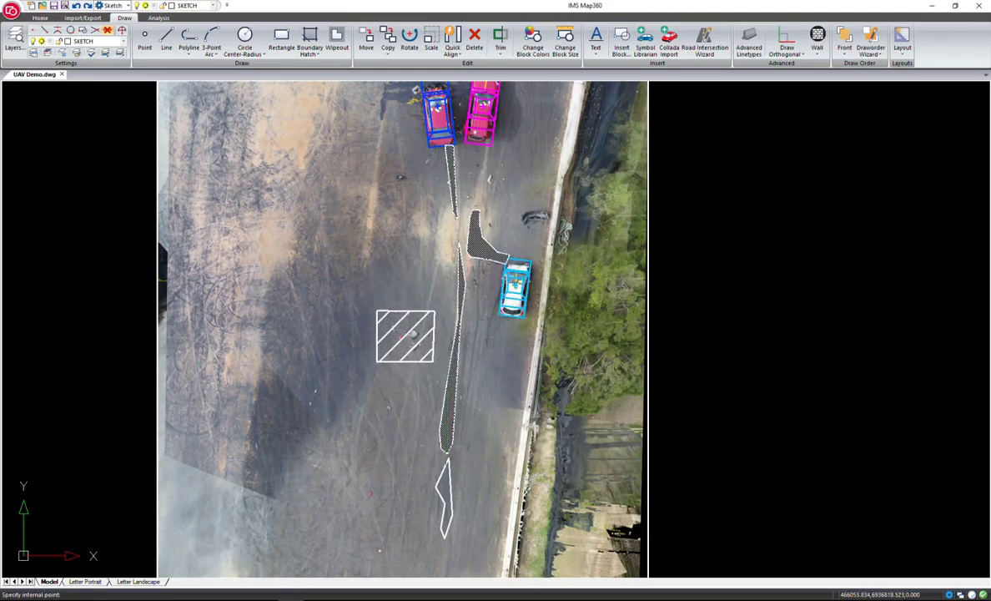
click(447, 498)
key(Return)
Step: Set the solid hatch's color to the third gray shade and apply the hatch
click(431, 256)
click(424, 332)
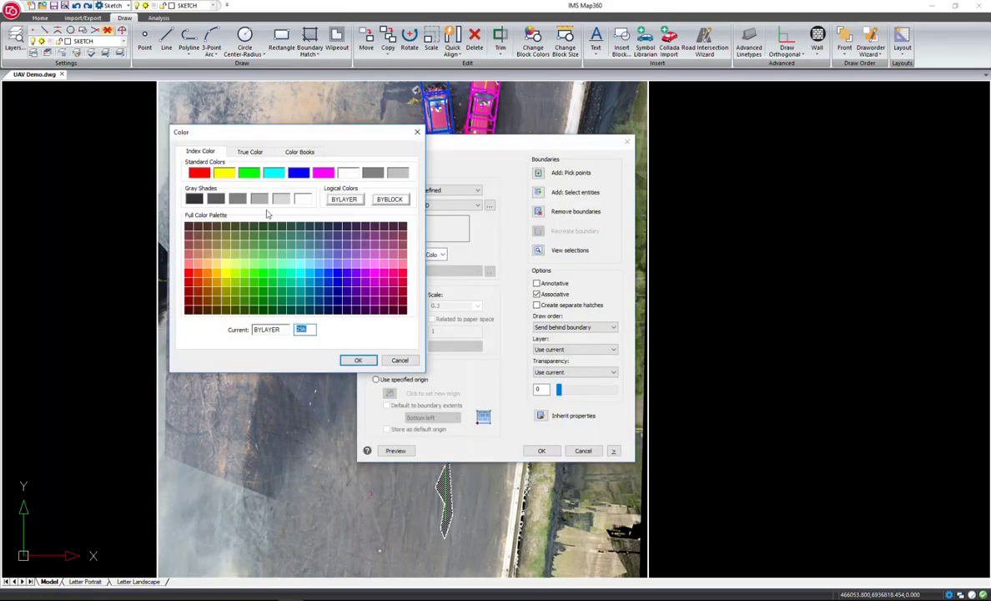
click(237, 199)
click(358, 360)
click(542, 450)
Step: Add an aligned dimension from the long mark's north tip to the southern patch's lowest point, placed west of the debris area
middle_drag(257, 277, 262, 305)
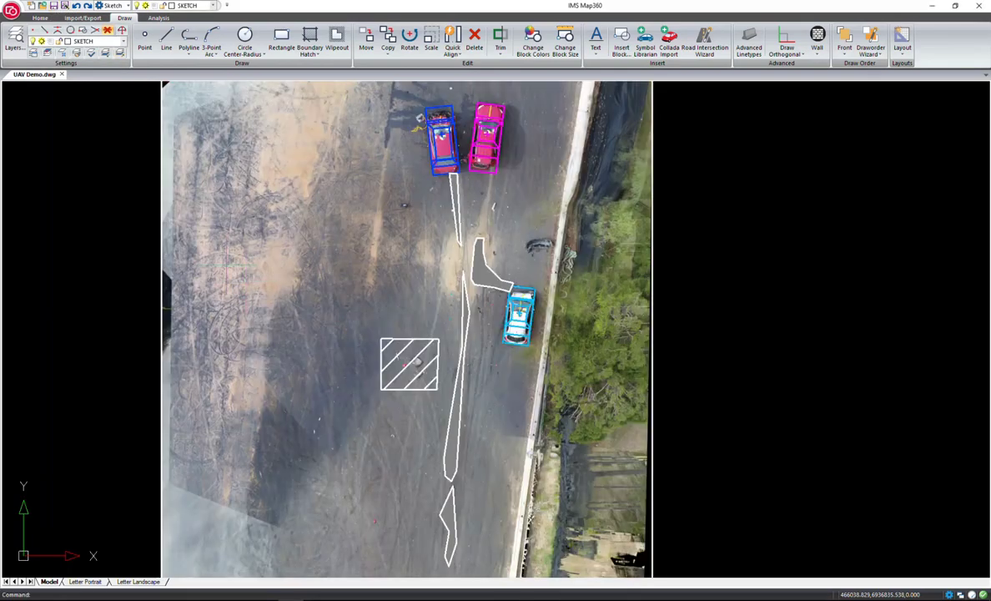
click(159, 18)
click(207, 37)
click(501, 267)
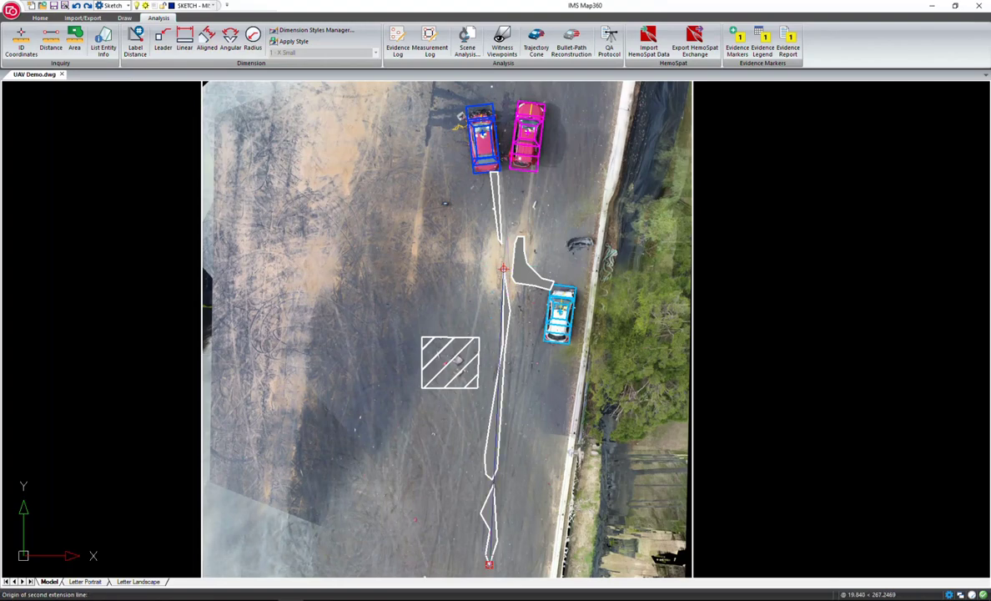
click(487, 563)
click(334, 413)
Step: Add a leader labeled "Debris" pointing to the hatched square from the southwest
click(168, 46)
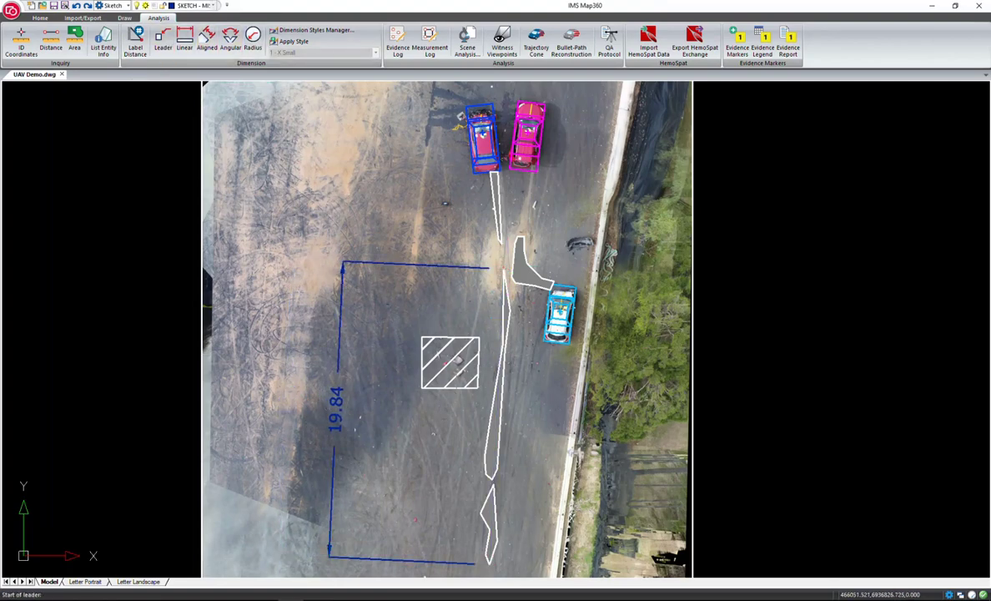
click(442, 423)
text(Debris)
key(Return)
key(Return)
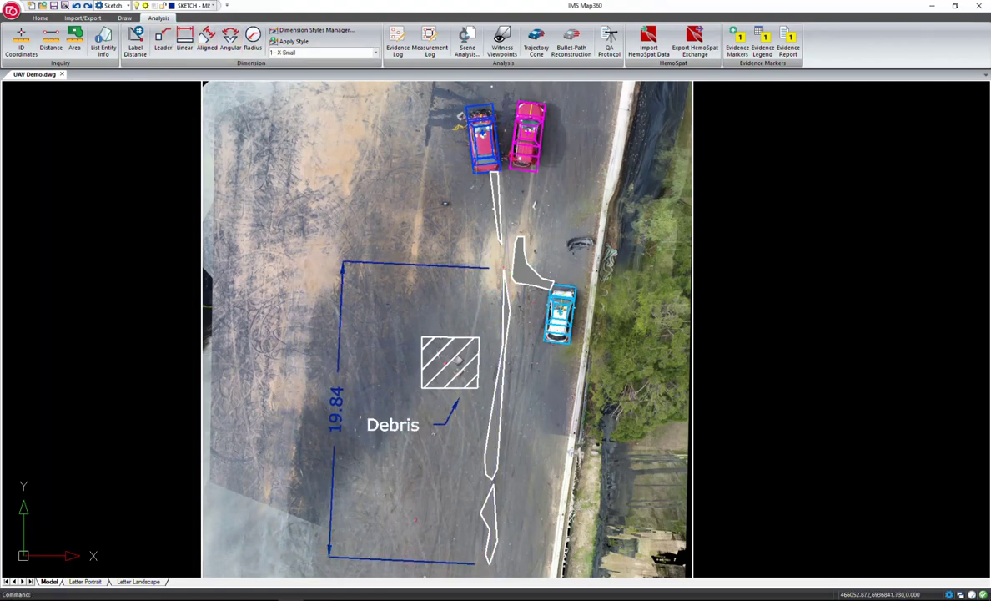
Step: Add a leader labeled "Fluid" pointing to the tapering mark behind the left red car
key(Return)
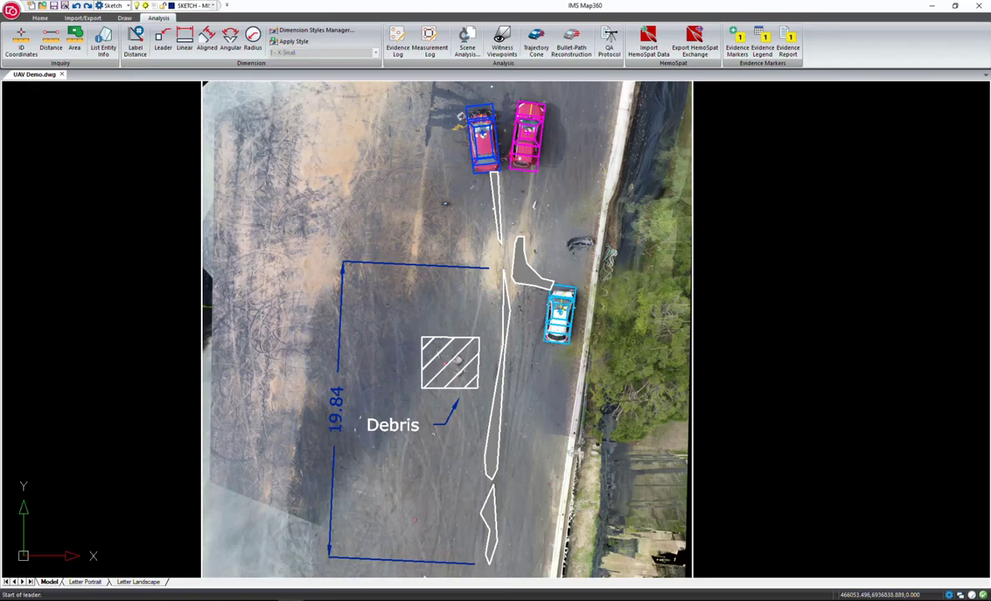
click(431, 206)
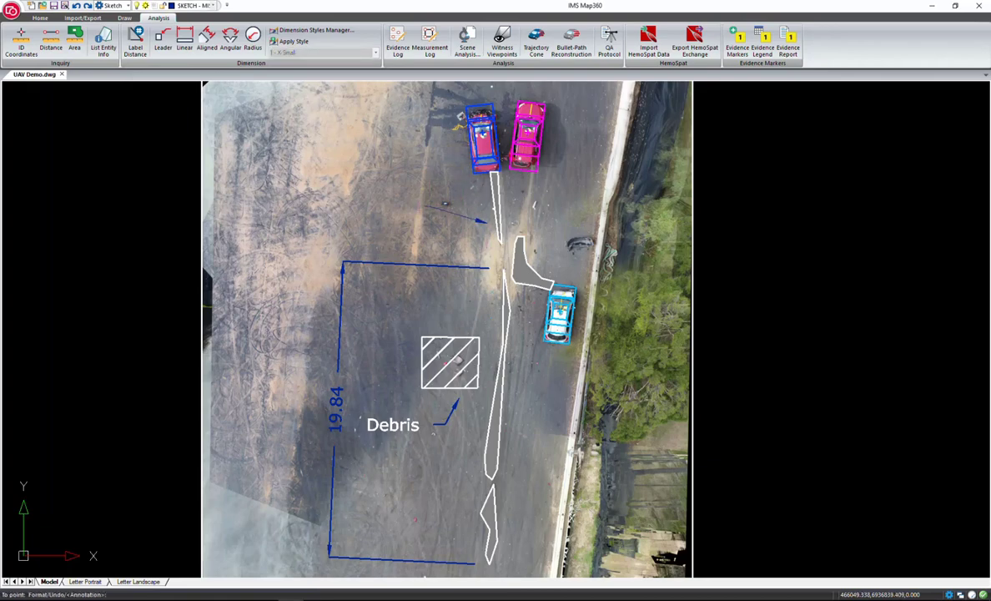
text(Fluid)
key(Return)
key(Return)
Step: Draw an unlabeled leader from the "Fluid" text to the stain in front of the white car
key(Return)
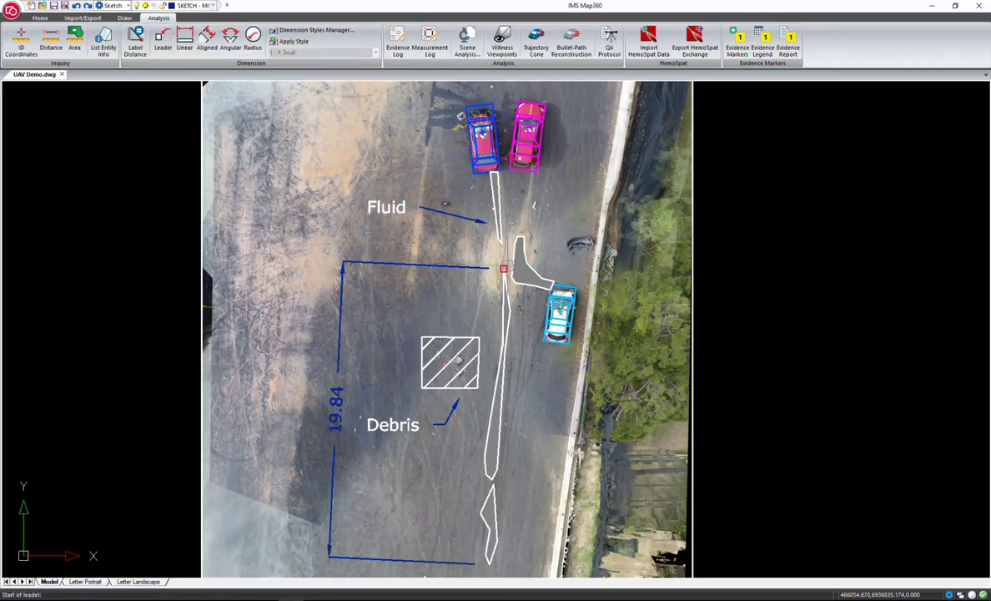
click(506, 265)
click(421, 206)
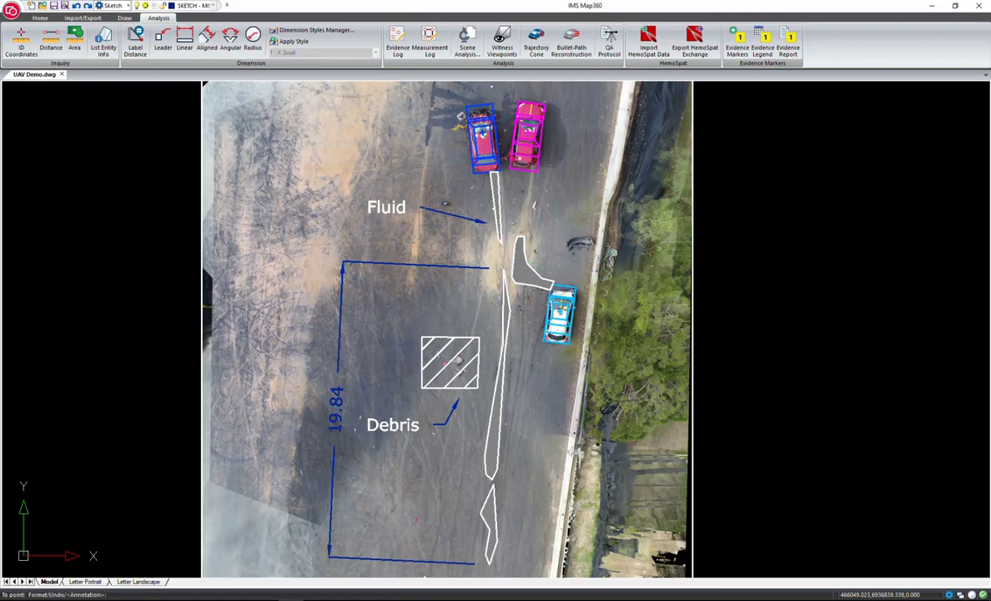
key(Return)
key(Return)
text(n)
key(Return)
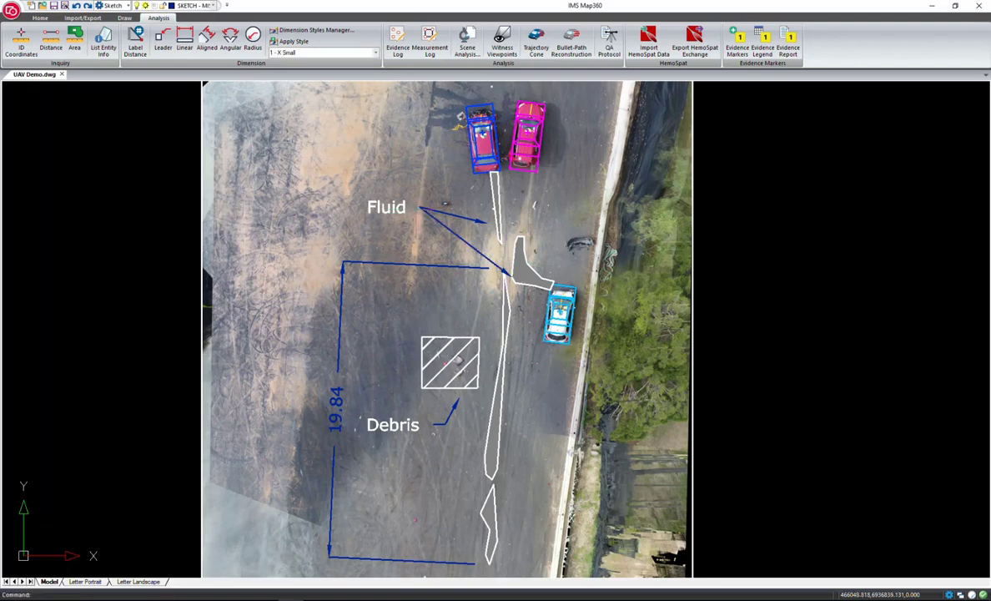
Step: Draw another unlabeled leader from the "Fluid" text to the long narrow mark
key(Return)
click(493, 348)
click(419, 206)
key(Return)
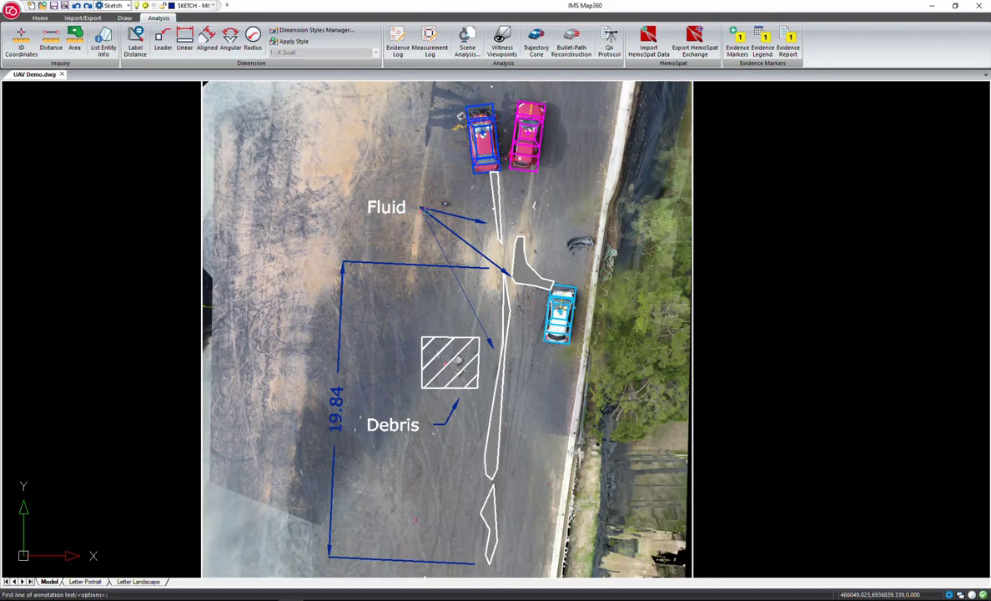
key(Return)
text(n)
key(Return)
Step: Insert the 10M SCALE BARS (METRIC) symbol on the open ground west of the left red car
middle_drag(551, 193, 540, 211)
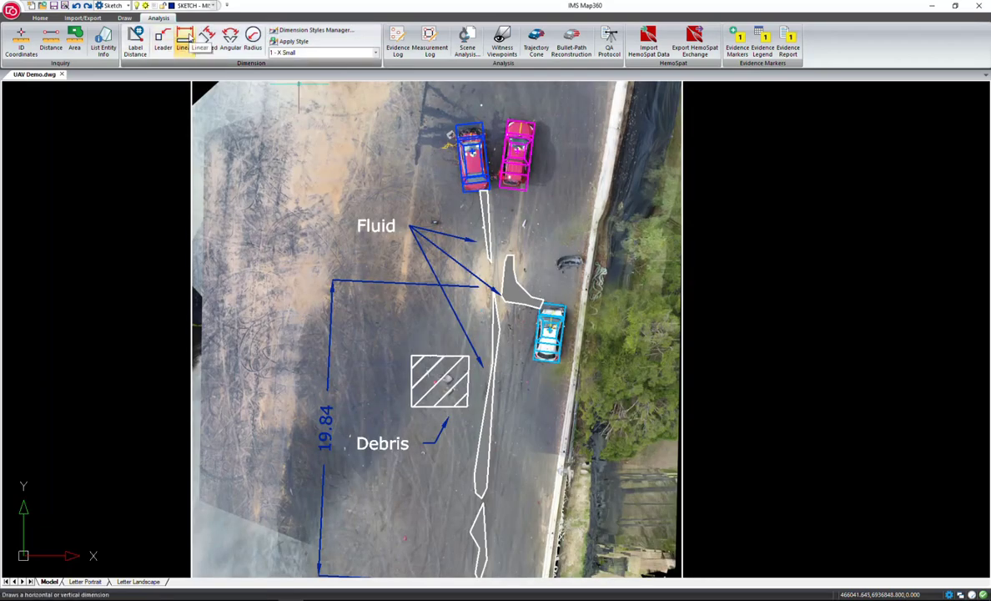
click(124, 18)
click(645, 43)
click(447, 223)
click(546, 219)
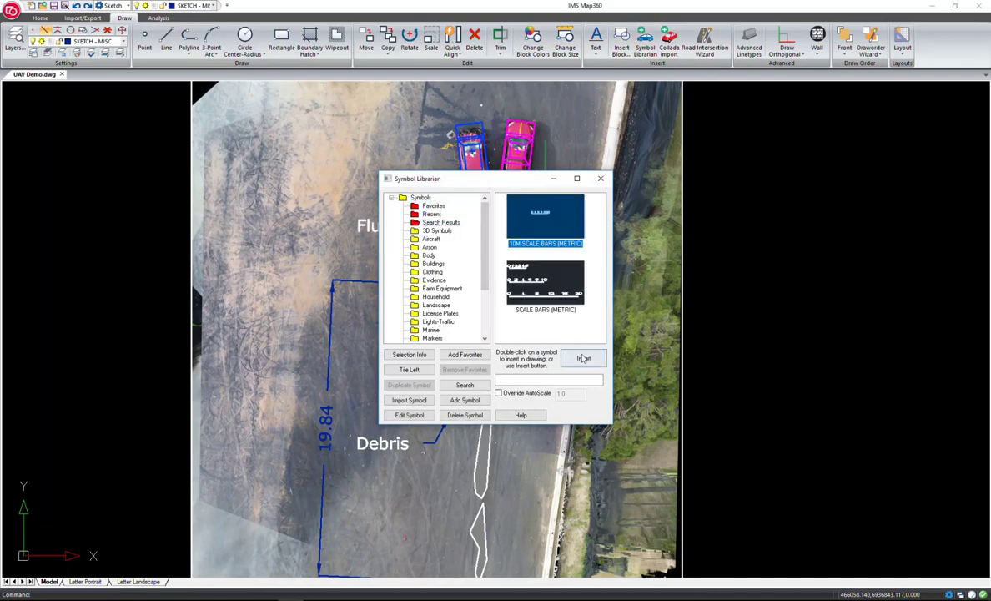
click(583, 359)
click(247, 249)
click(601, 179)
key(Return)
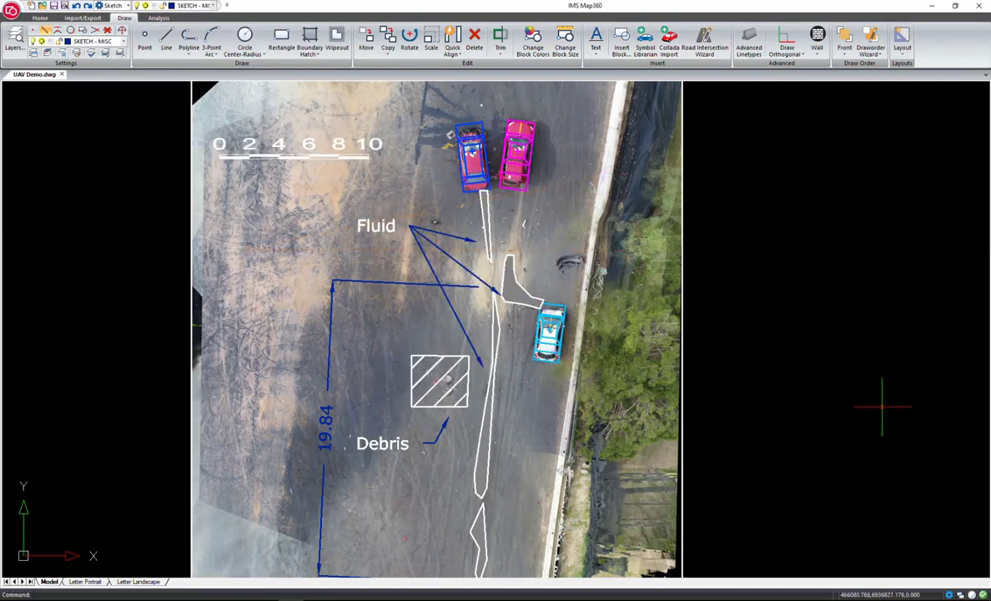
Step: Set up triangular evidence marker 1 with yellow marker color, blue text and a text height of 0.3
scroll(887, 396, down, 2)
middle_drag(889, 385, 828, 376)
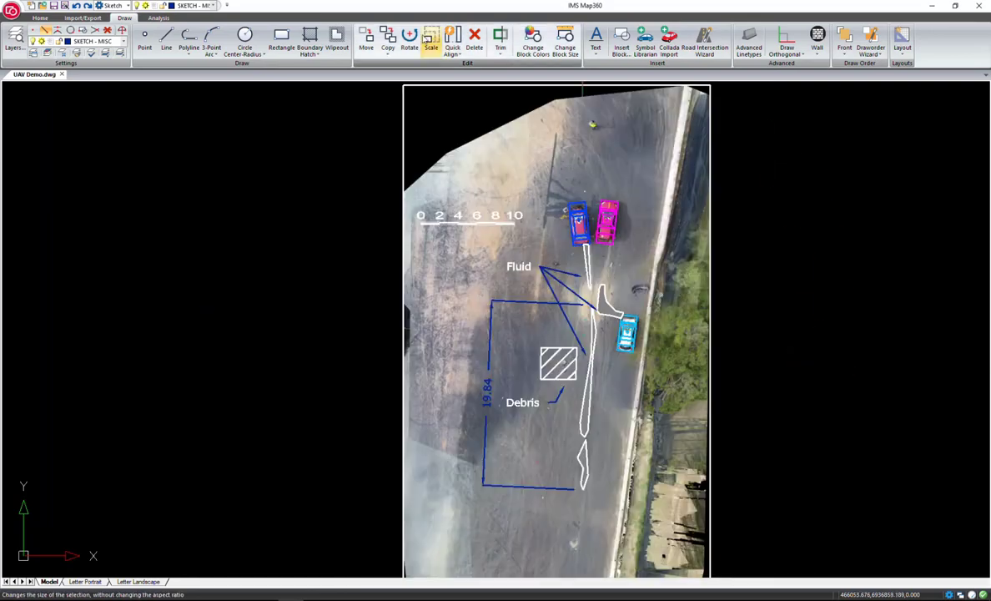
click(158, 18)
click(741, 45)
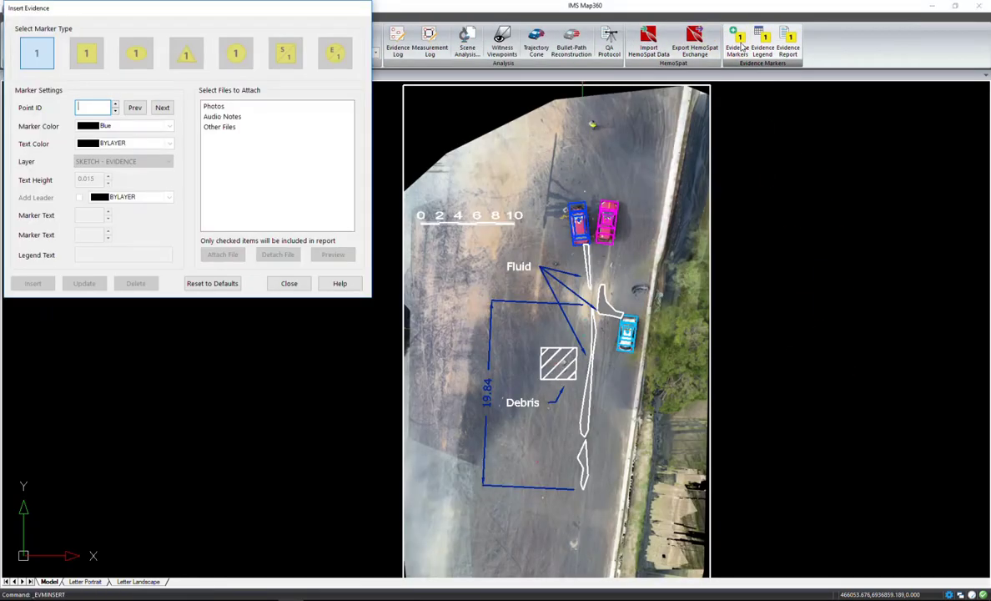
click(186, 54)
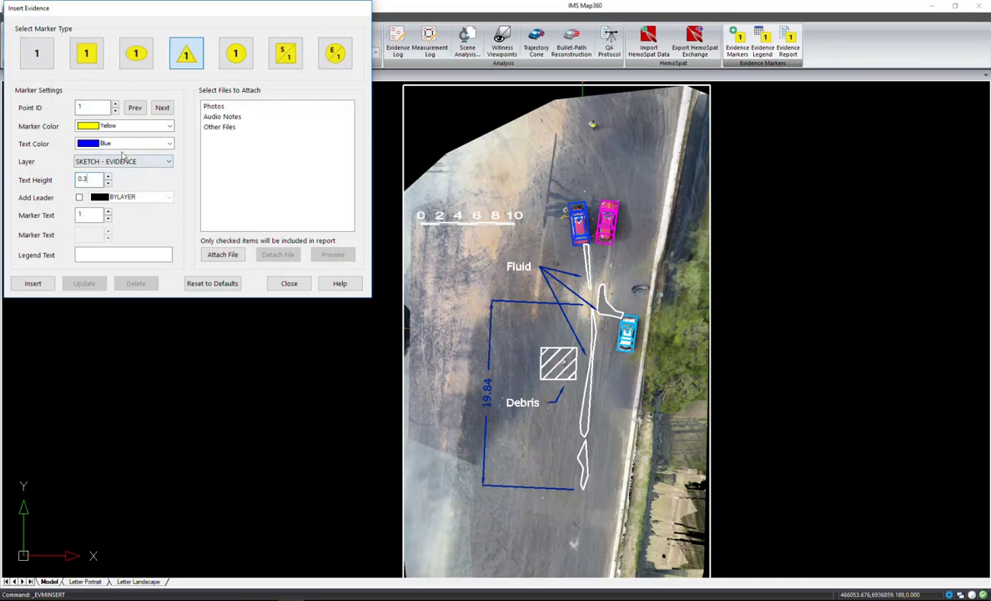
Step: Attach the photo Rest LF.JPG to marker 1, enter the legend text "Vehicles at Rest Front", and place it northwest of the left red car
click(210, 107)
click(222, 253)
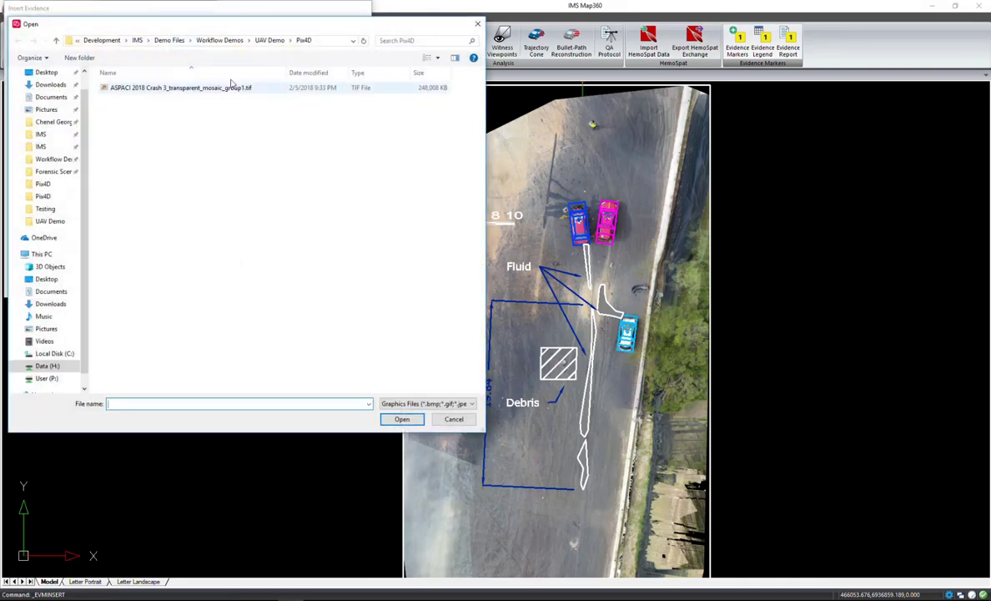
double_click(121, 87)
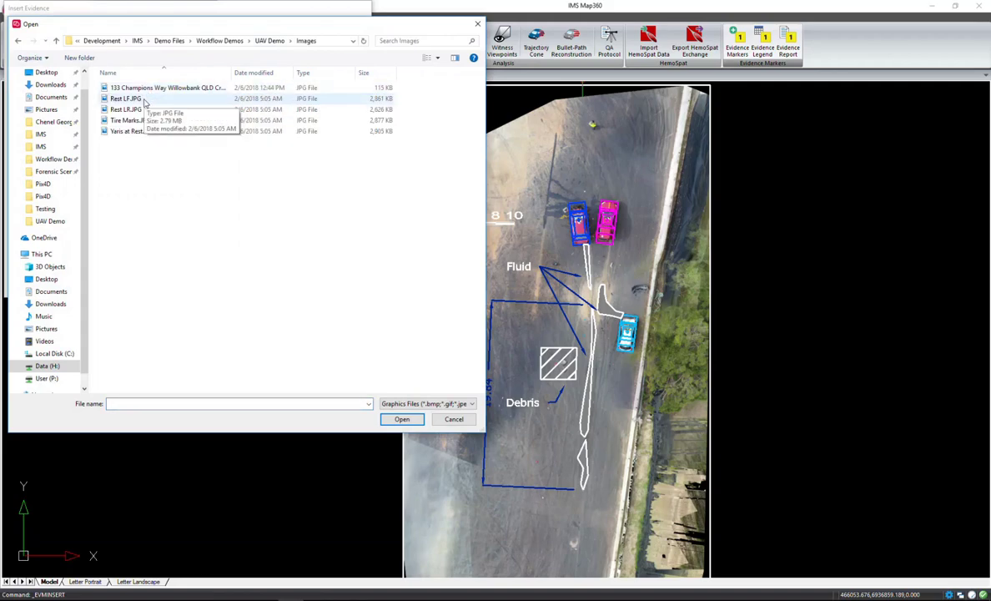
click(125, 98)
key(Return)
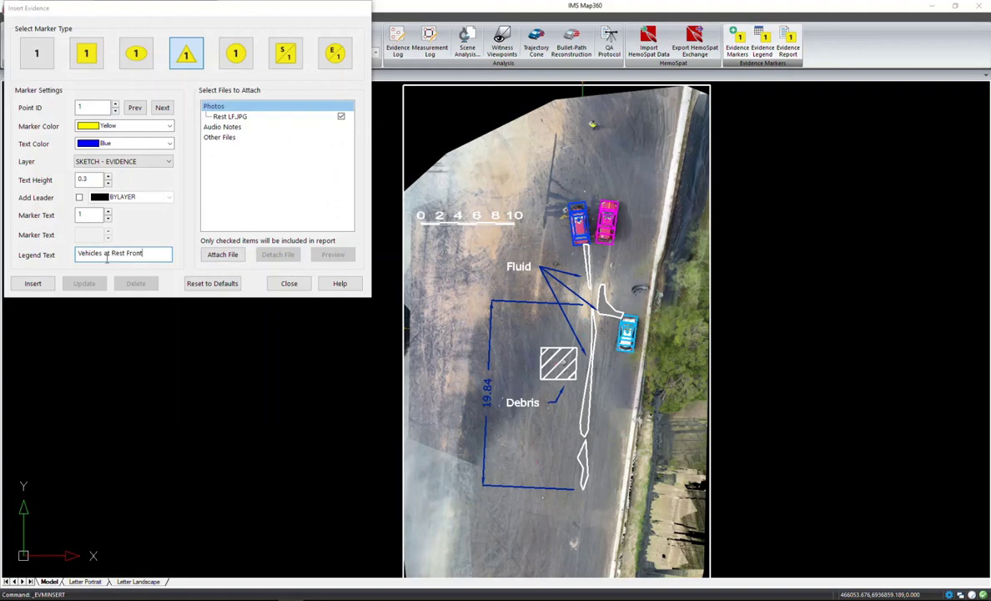
click(33, 283)
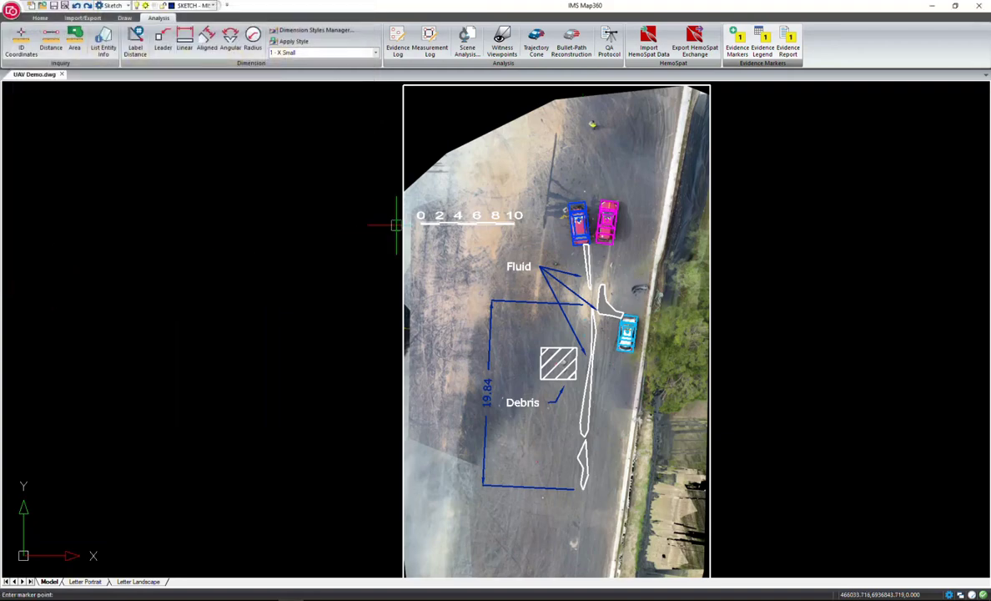
click(525, 173)
Step: Attach the photo Rest LR.JPG to evidence marker 2
click(213, 106)
click(222, 254)
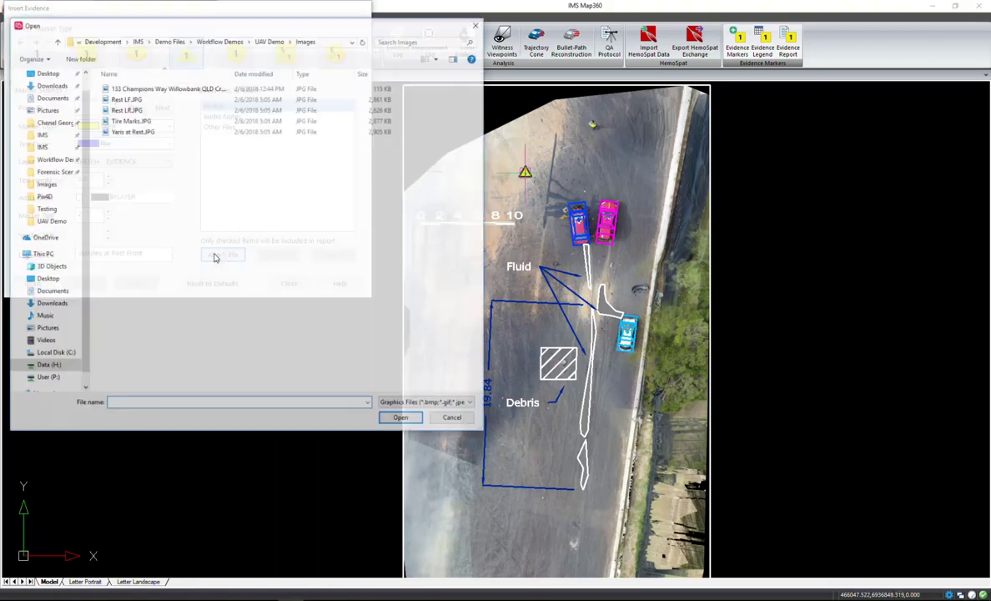
click(125, 109)
click(388, 420)
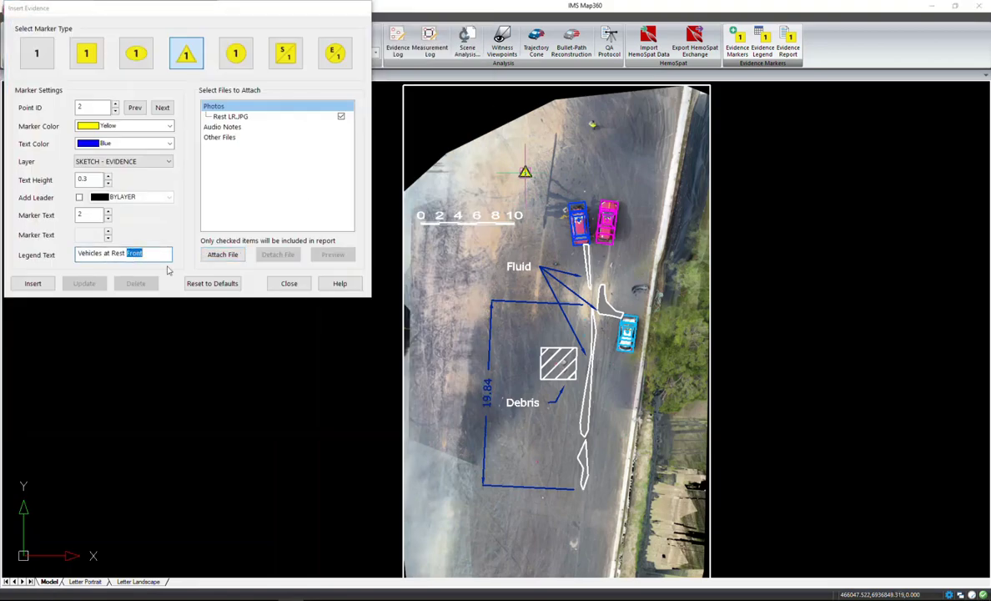
Step: Give marker 2 the legend text "Vehicles at Rest Rear" and place it south of the left red car, beside the Fluid leaders
click(31, 285)
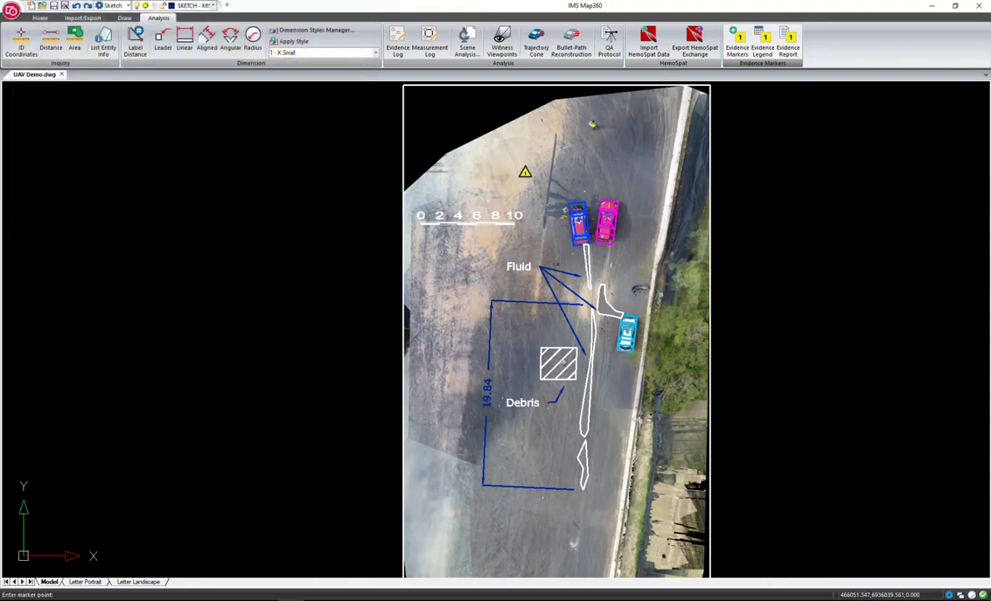
click(561, 264)
Step: Attach the photo Tire Marks.JPG to marker 3, enter the legend text "Tire Marks", and place it northwest of the hatched debris square
click(214, 106)
click(222, 254)
click(130, 120)
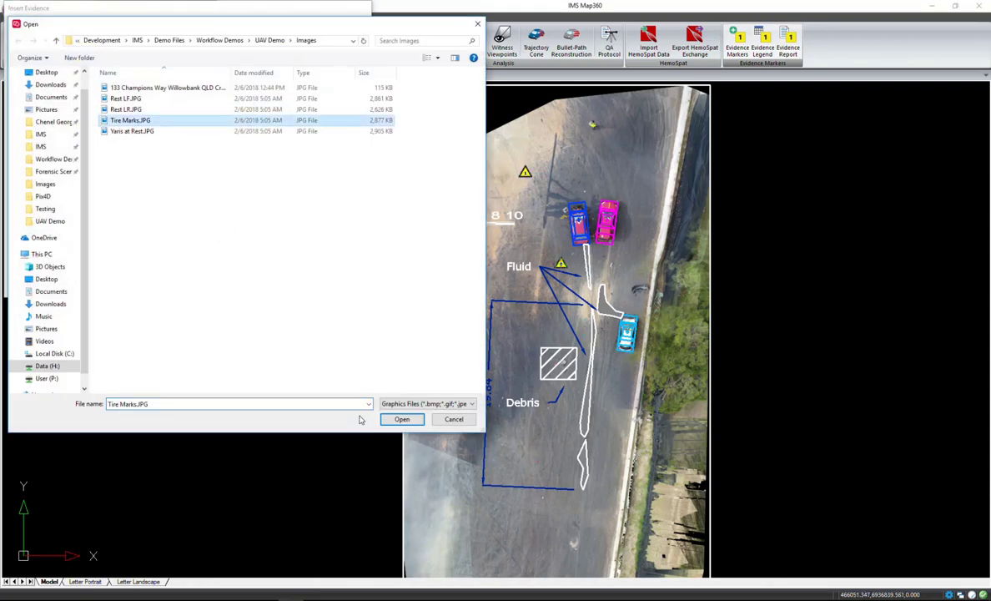
click(389, 420)
drag(145, 254, 43, 254)
text(Tire Marks)
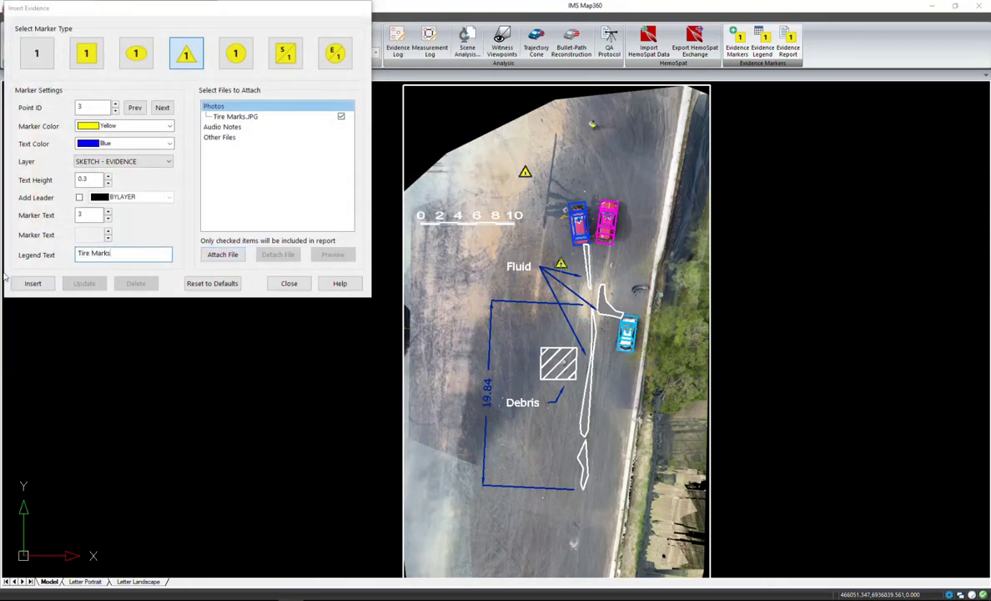
click(32, 284)
click(521, 319)
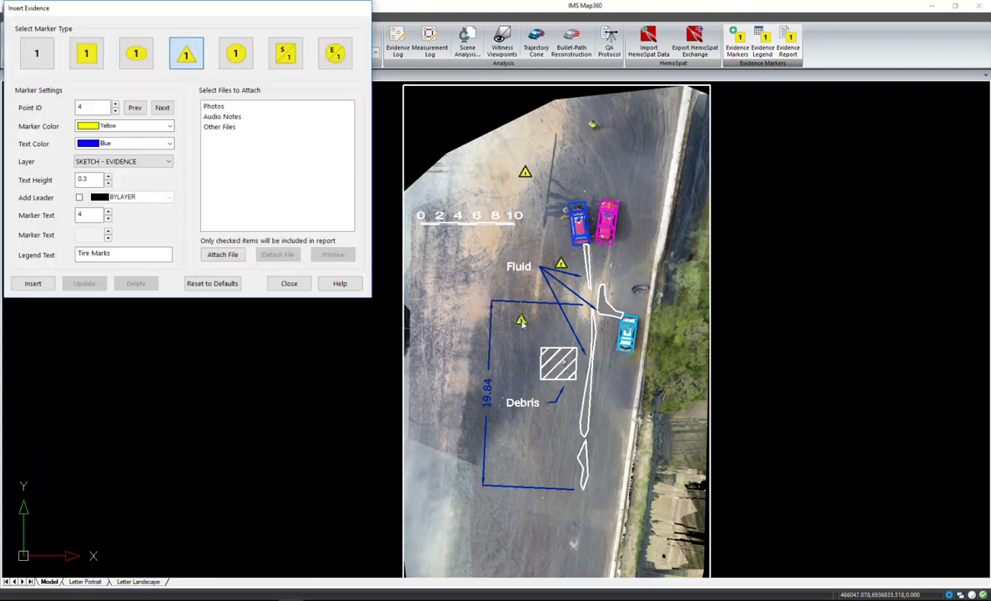
Step: Attach the photo Yaris at Rest.JPG to marker 4, enter the legend text "Yaris at Rest", and place it just west of the cyan-outlined car
click(214, 106)
click(222, 254)
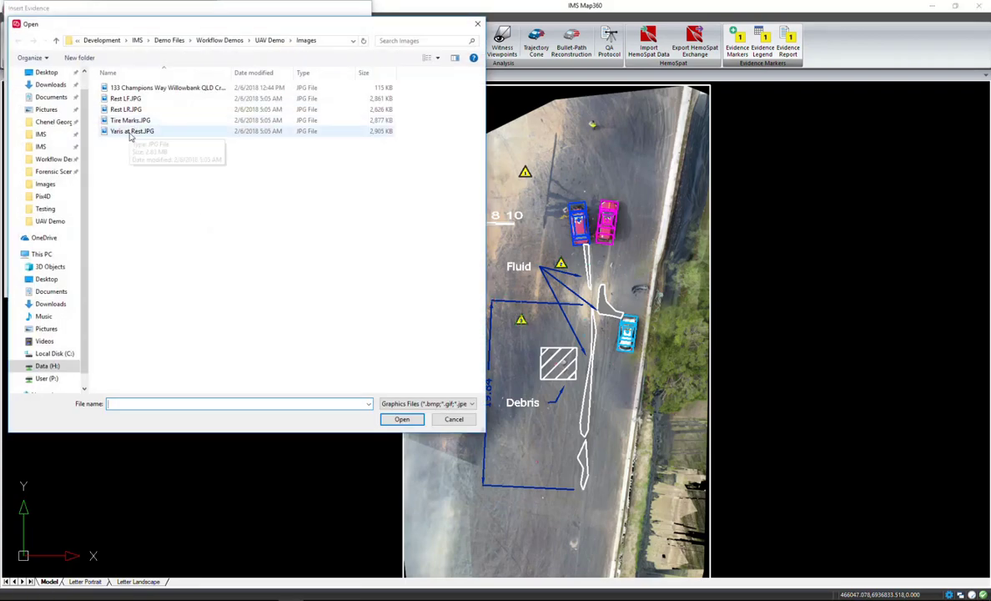
double_click(131, 131)
drag(159, 254, 73, 257)
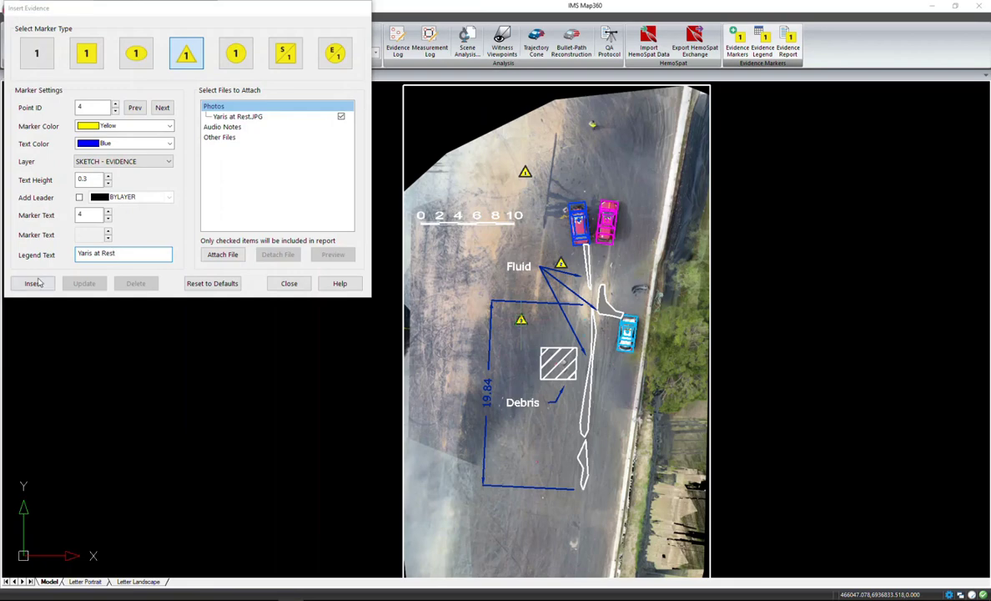
click(34, 284)
click(602, 334)
click(288, 282)
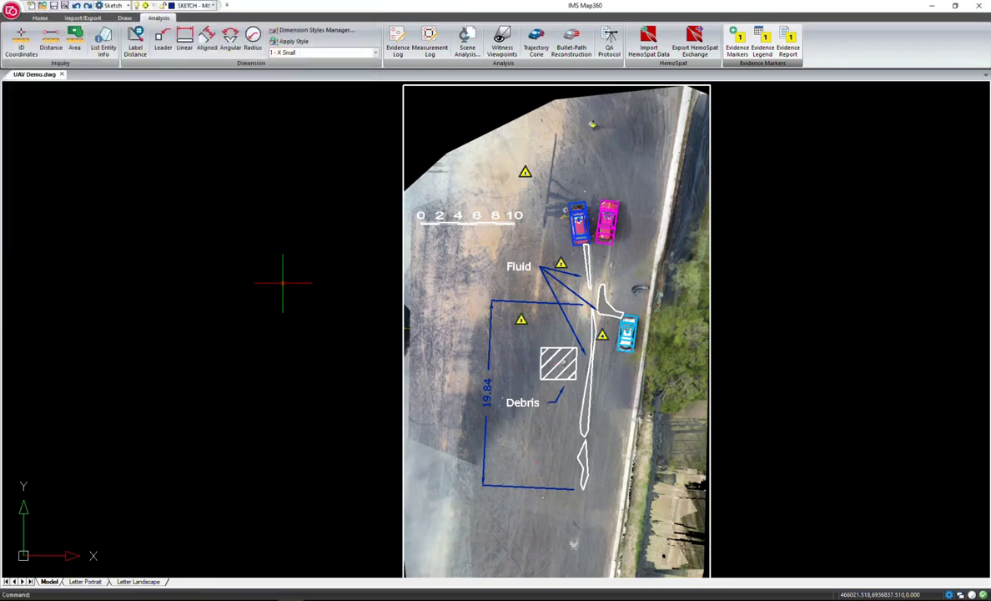
Step: Insert a bordered evidence legend with header row, marker symbols, marker text and legend text on the open ground west of the 19.84 dimension
click(762, 44)
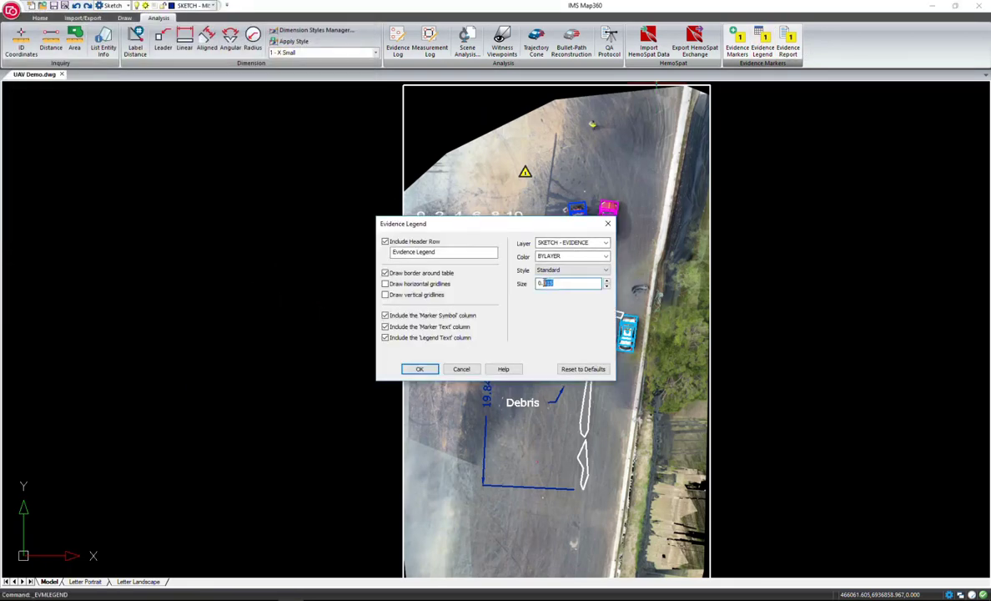
click(420, 369)
click(417, 325)
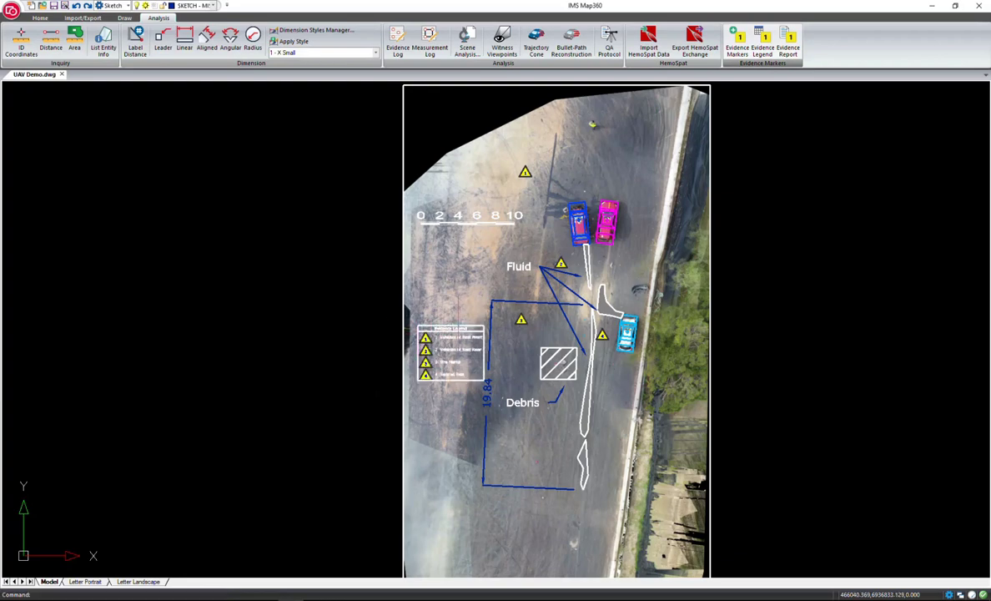
Step: Shift the 19.84 dimension line slightly east, clear of the evidence legend, and start applying the dimension style
click(487, 392)
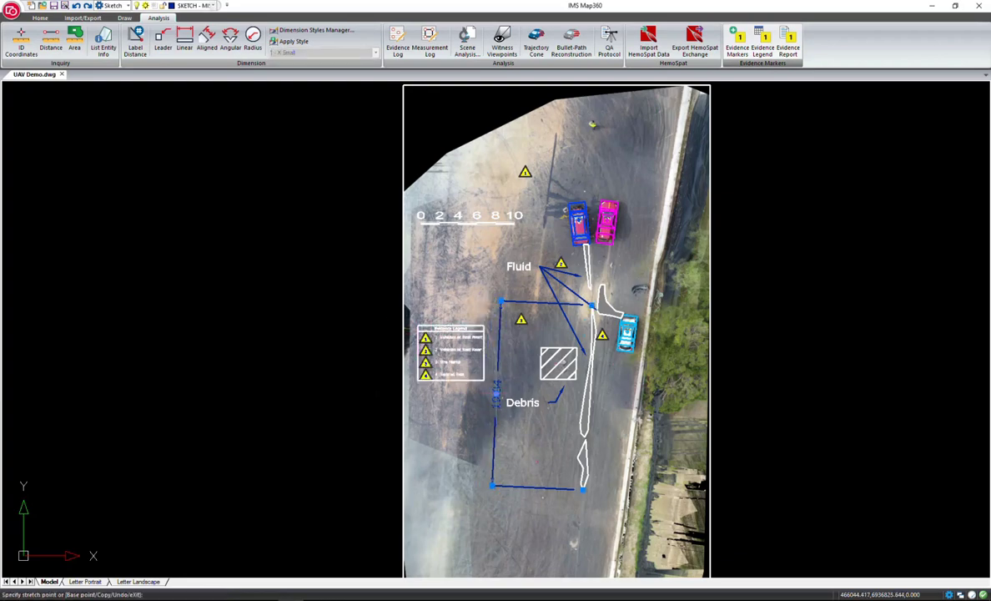
click(497, 393)
click(294, 42)
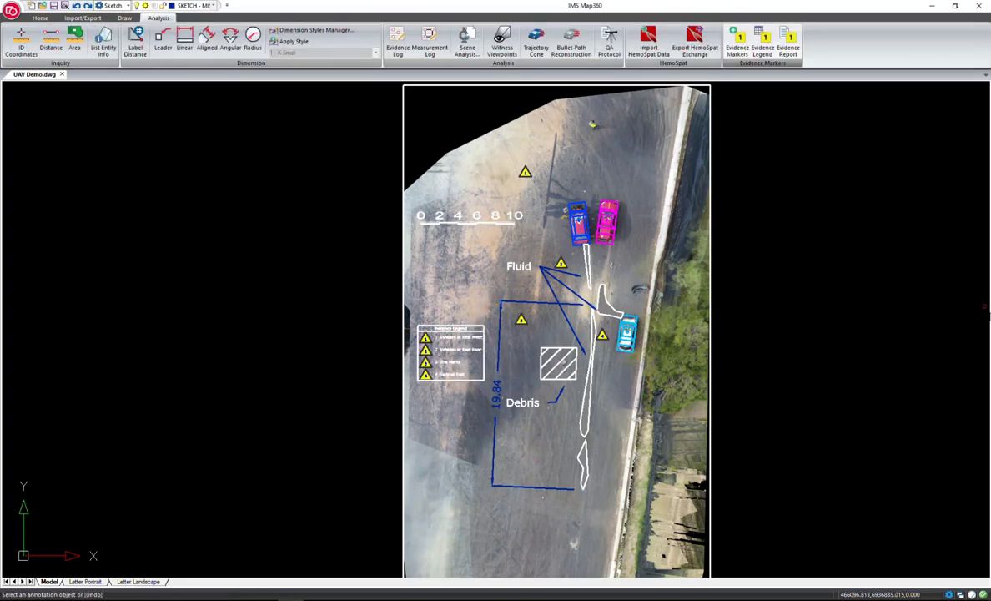
Step: Save the drawing and export its Letter Portrait layout as the PDF file UAV Demo Diagram.pdf
click(54, 6)
click(85, 581)
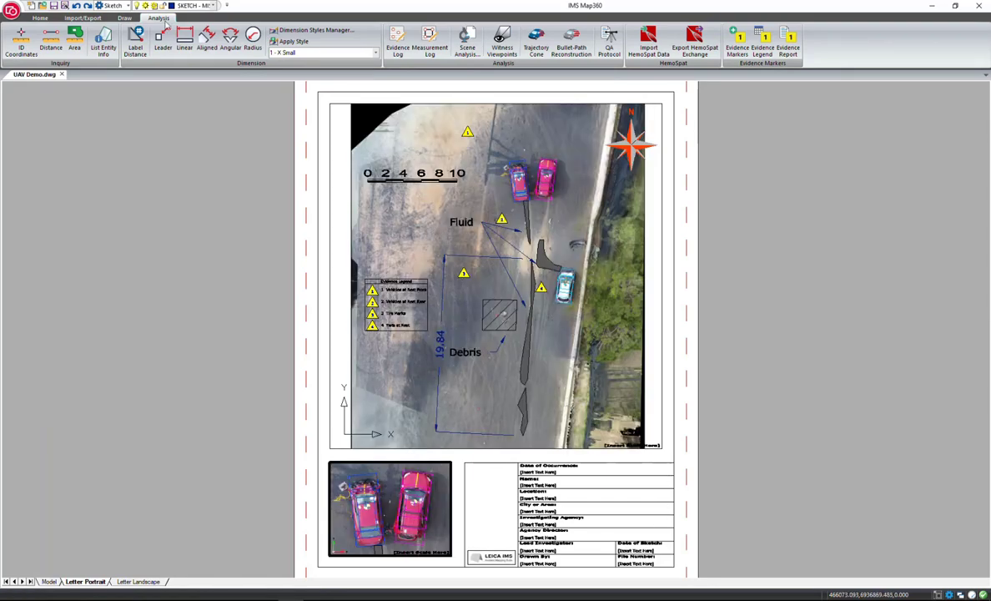
click(83, 17)
click(664, 42)
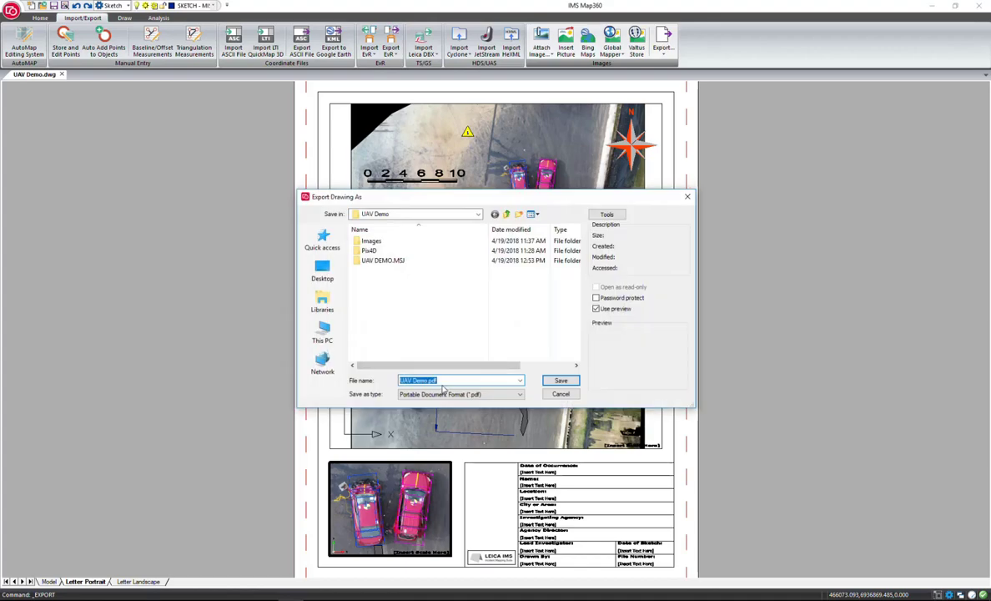
click(561, 380)
click(566, 430)
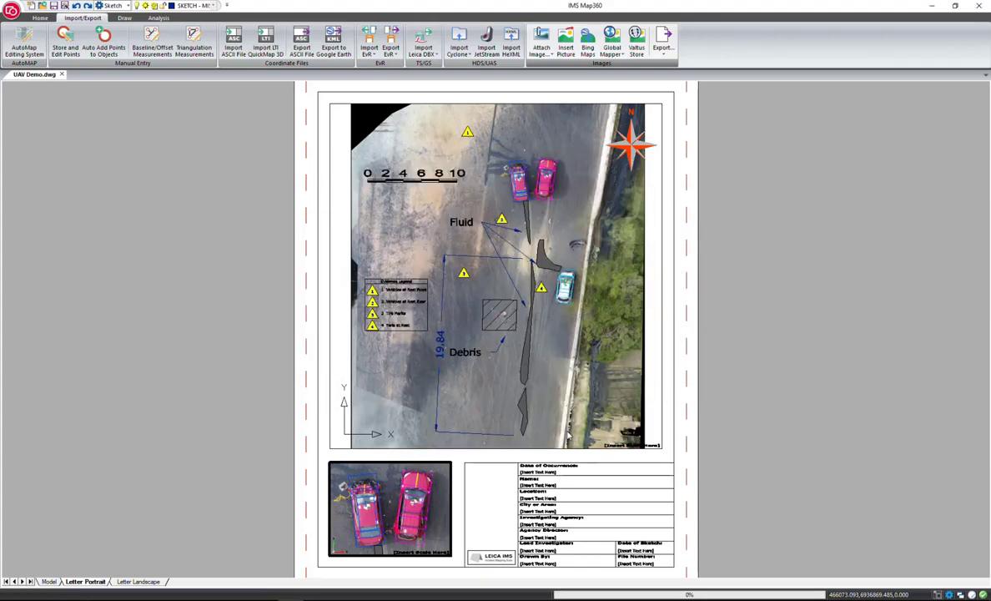
Step: Generate an A4 evidence report with UAV Demo Diagram.pdf as the title page and save it as UAV Demo ER.pdf
click(126, 20)
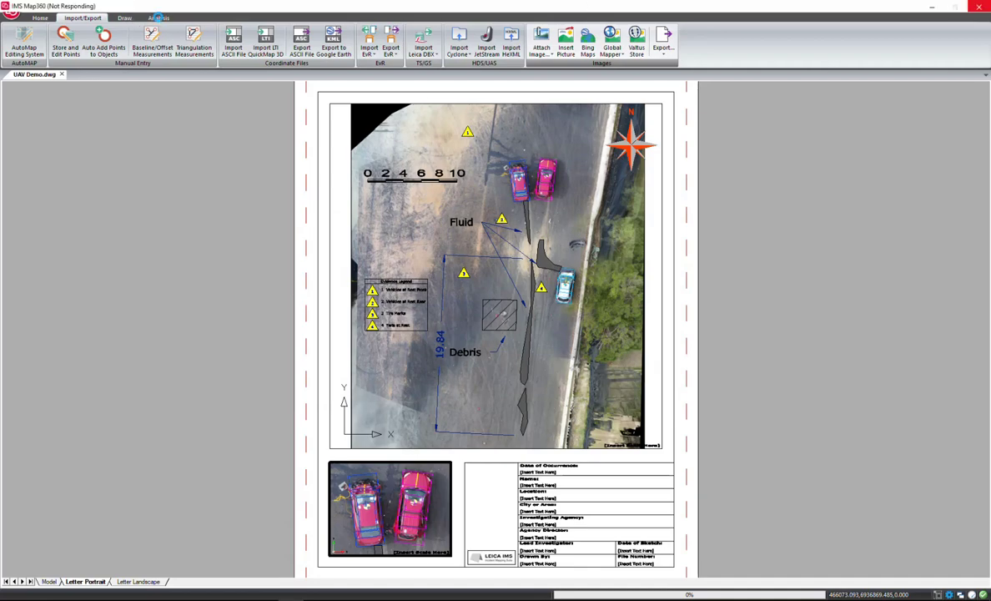
click(159, 18)
click(788, 46)
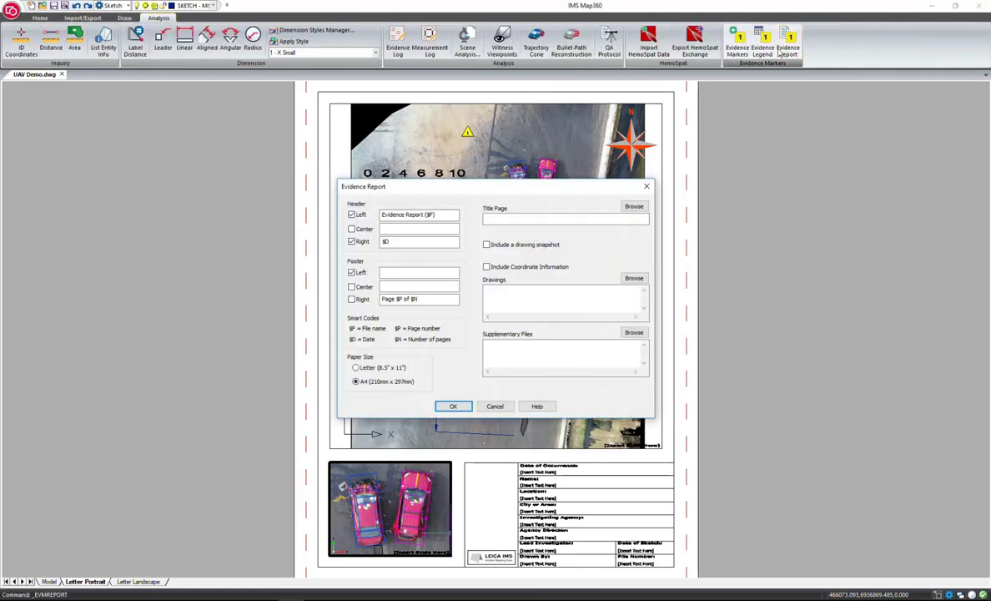
click(639, 208)
click(176, 121)
click(395, 420)
click(453, 406)
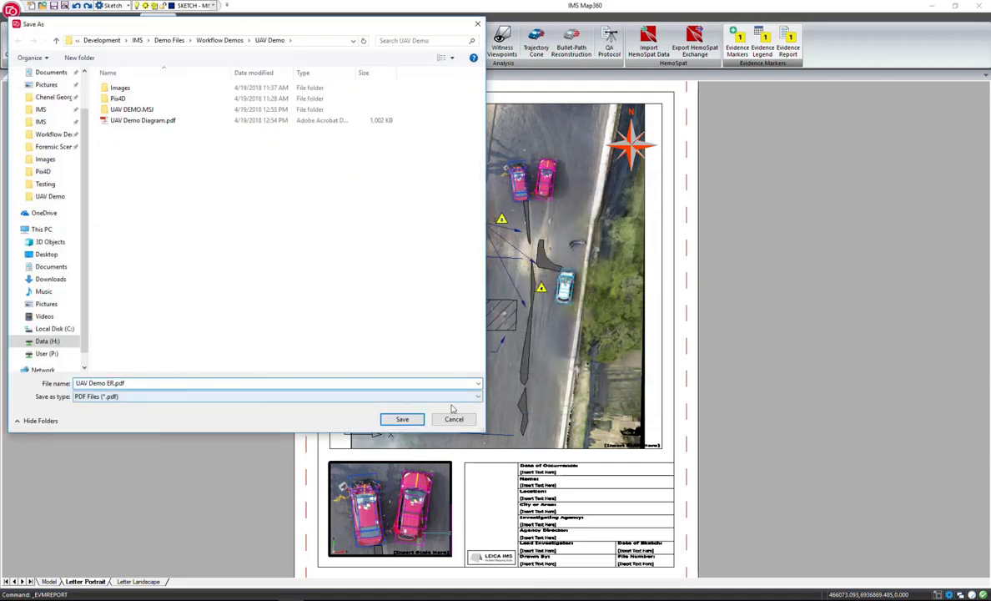
click(414, 421)
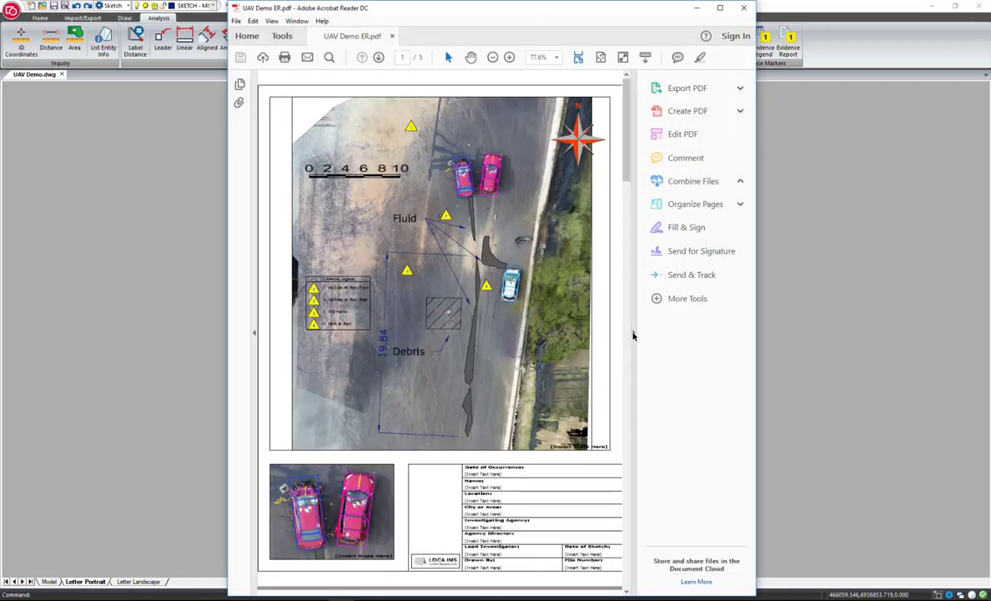
Step: Examine the evidence report's marker pages and attached photo files in Adobe Acrobat Reader, close it, and return to the drawing's model space
click(632, 333)
scroll(608, 299, down, 12)
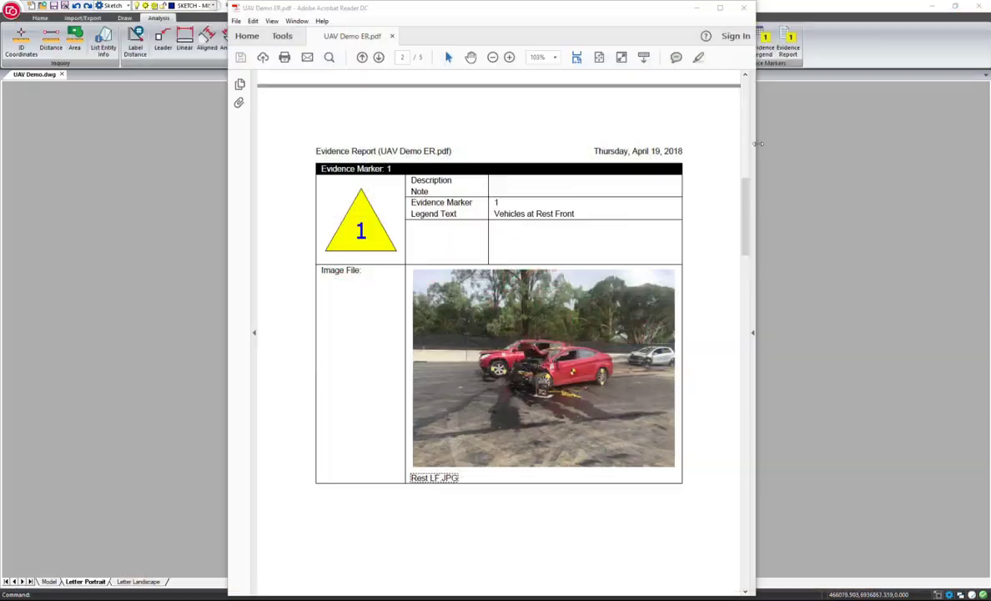
scroll(560, 425, down, 20)
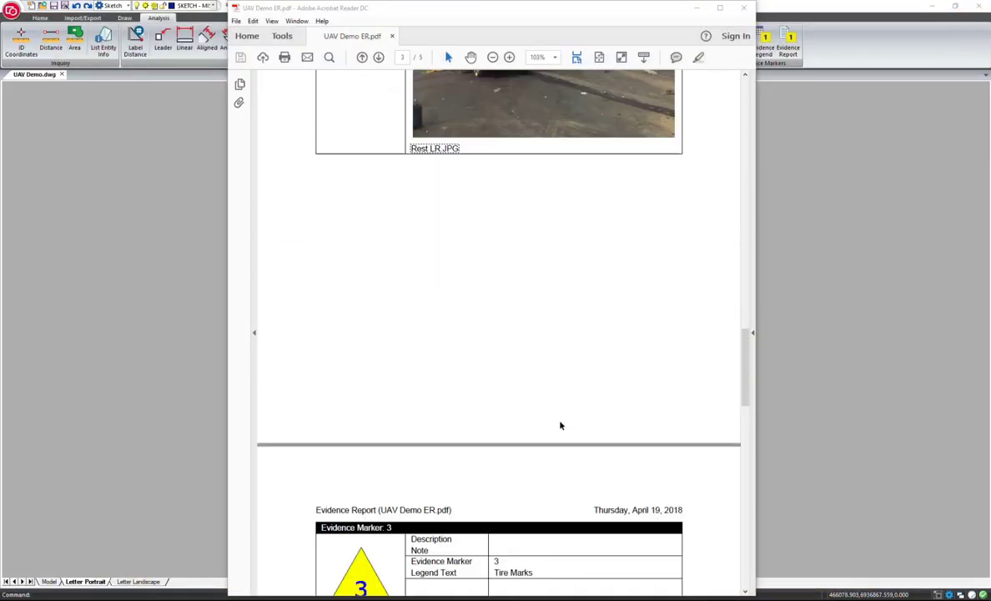
click(239, 103)
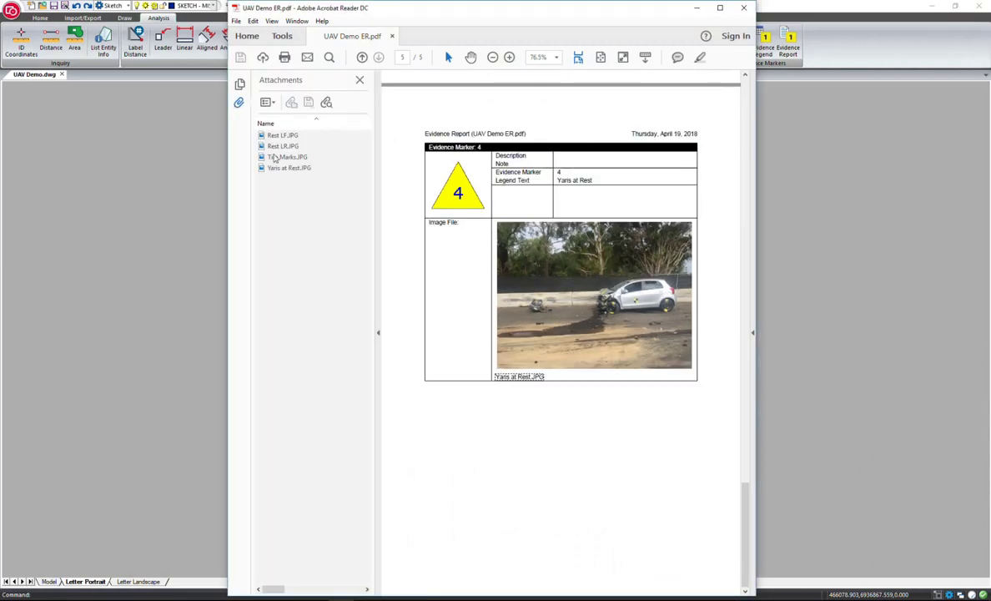
click(747, 10)
click(49, 581)
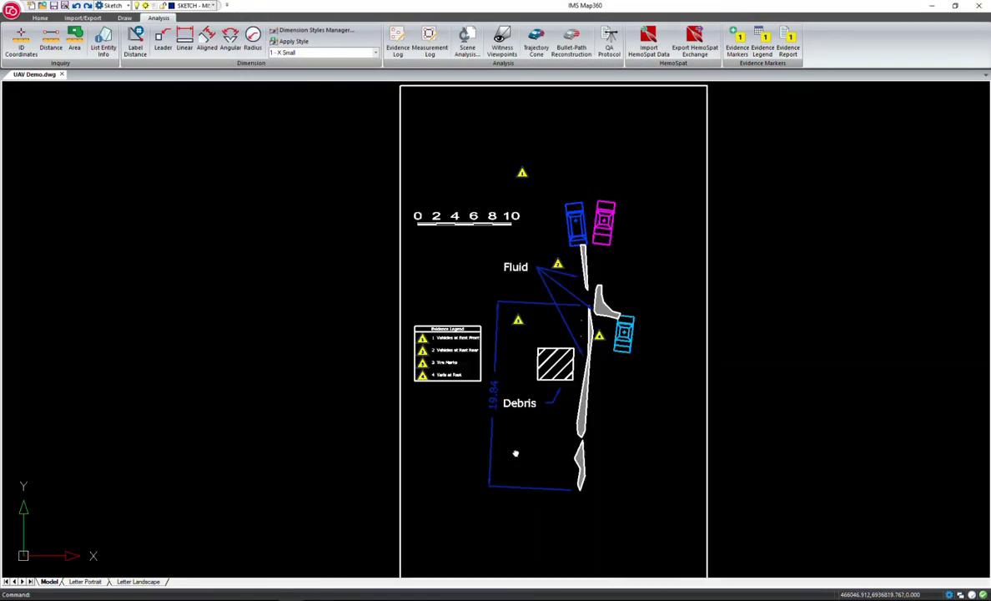